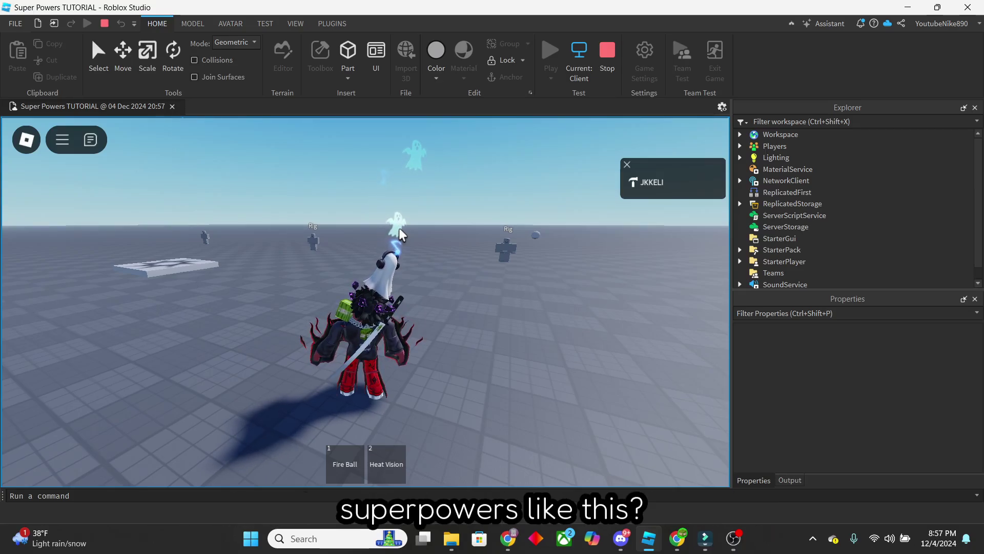
# Try out the Heat Vision power on a rig in the running play test.
pyautogui.press('2')
pyautogui.click(501, 250)
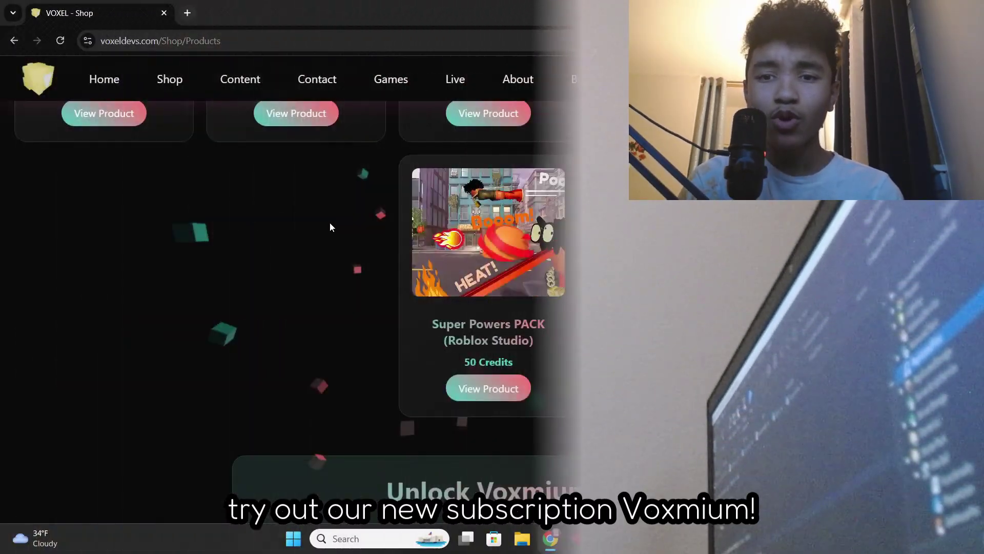
# On the Voxel shop page, open the Voxmium subscription checkout and apply the promotion code FUTURECRAFT.
pyautogui.scroll(-3, 330, 222)
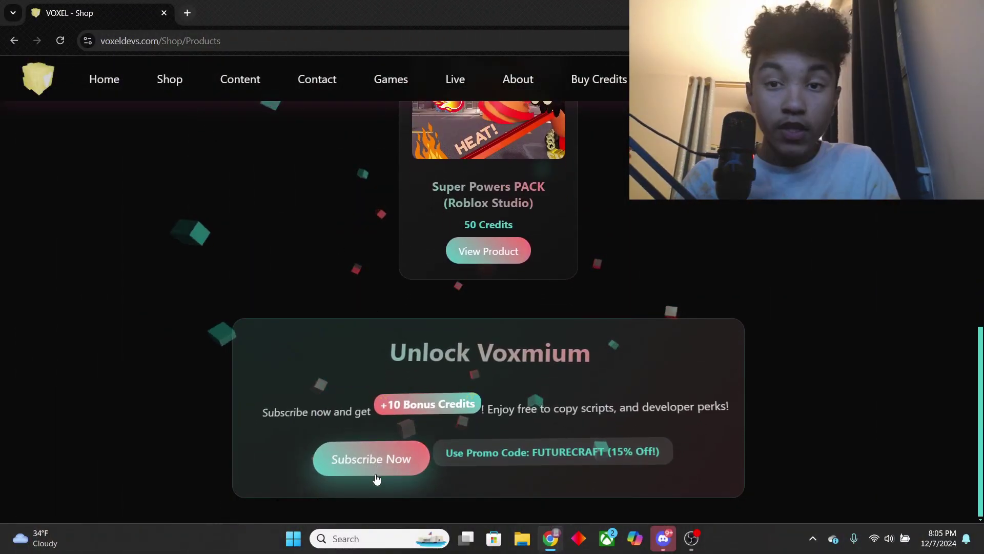
pyautogui.click(375, 469)
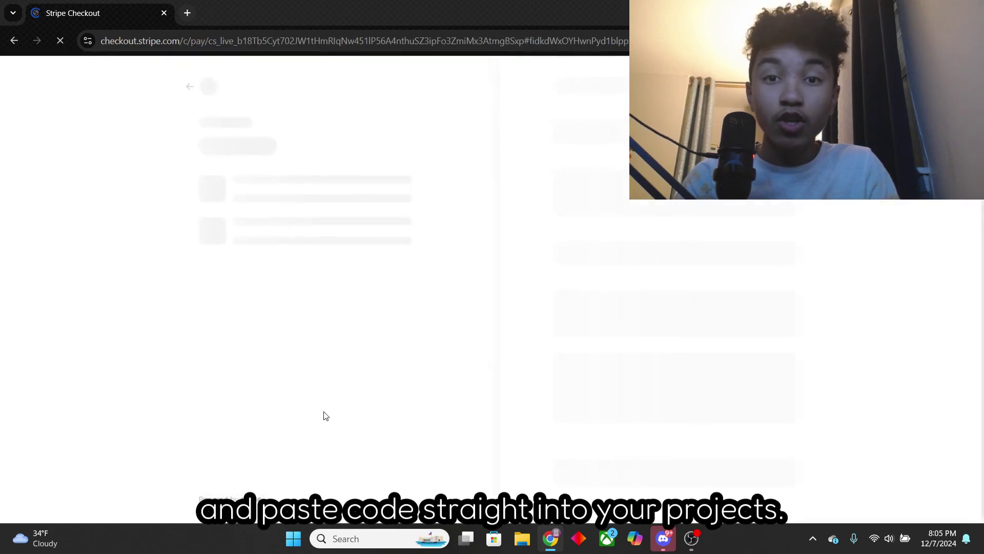
pyautogui.click(314, 304)
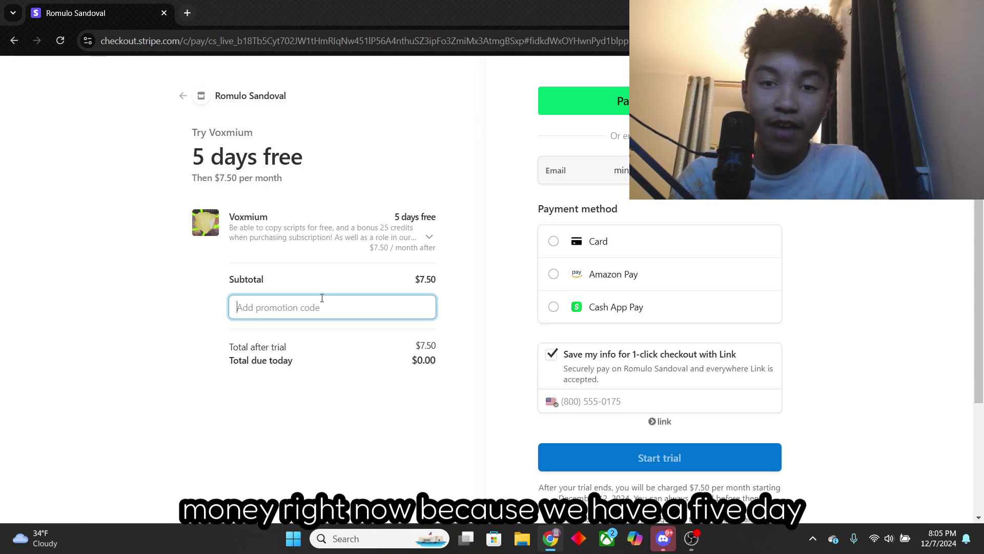
pyautogui.write('FU')
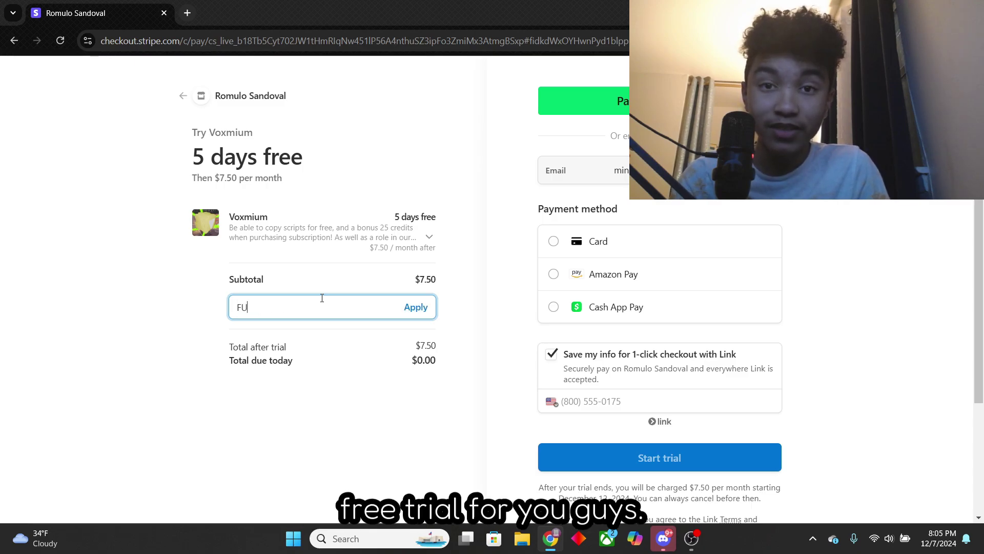
pyautogui.write('TURE')
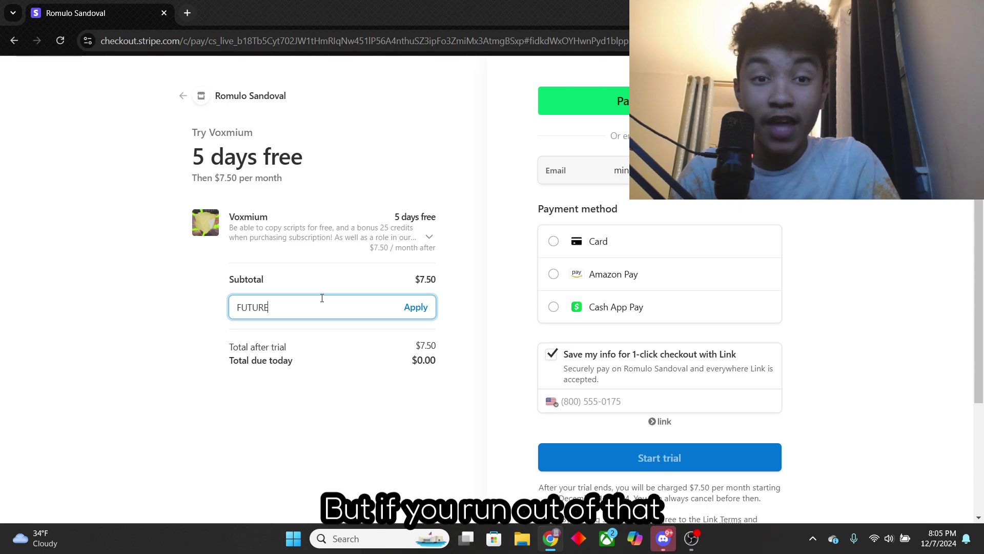
pyautogui.write('CRAFT')
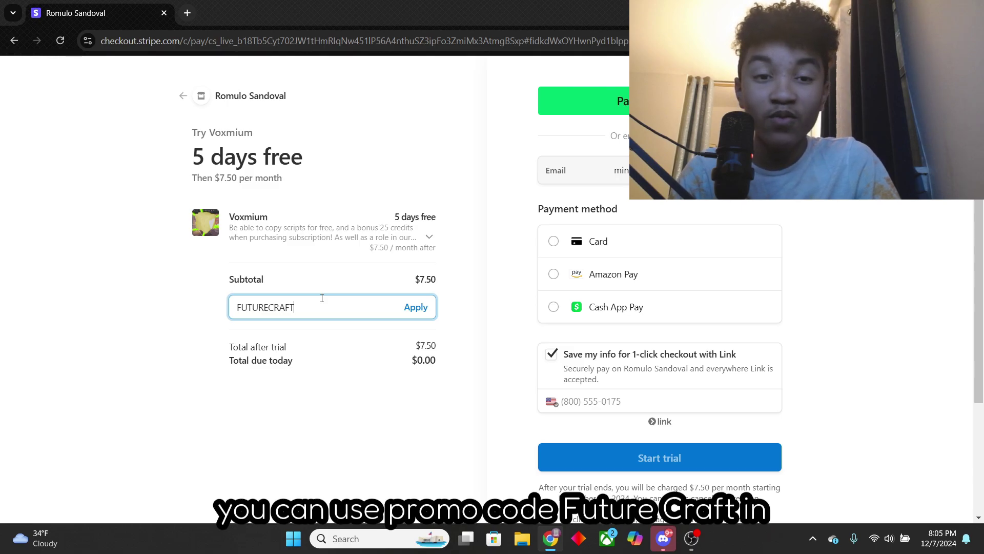
pyautogui.click(414, 308)
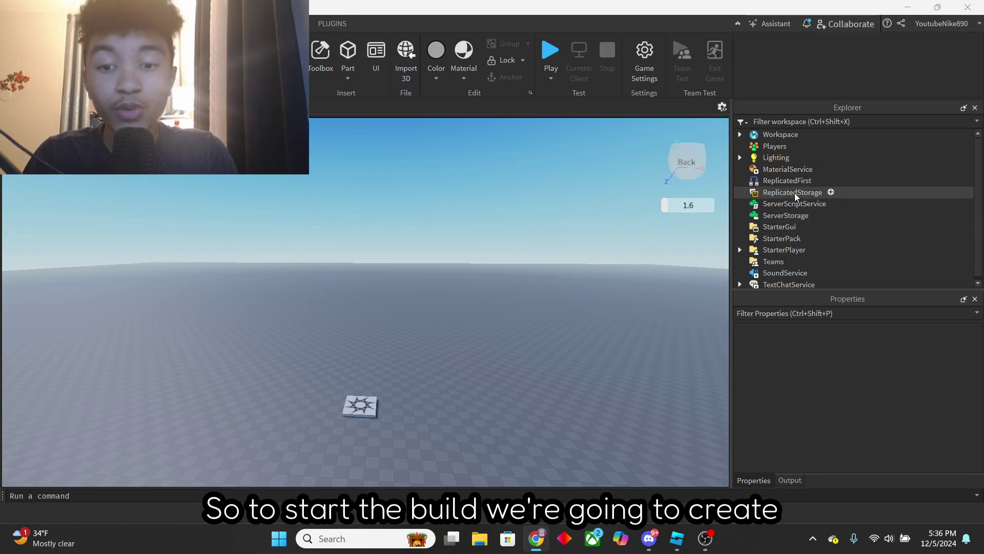
# In Roblox Studio, add a folder named PowerAssets to ReplicatedStorage.
pyautogui.click(792, 192)
pyautogui.click(831, 193)
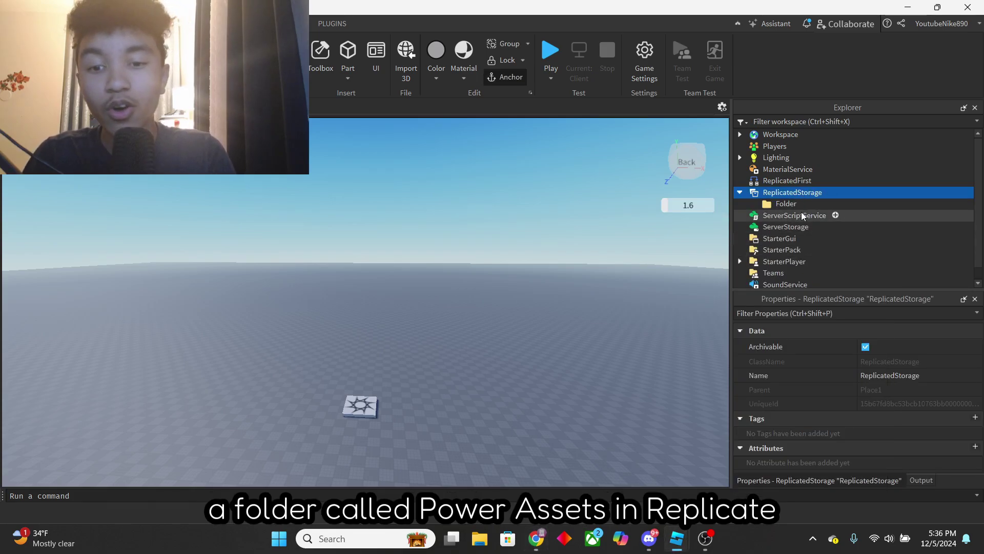
pyautogui.click(787, 204)
pyautogui.write('PowerAssets')
pyautogui.press('Return')
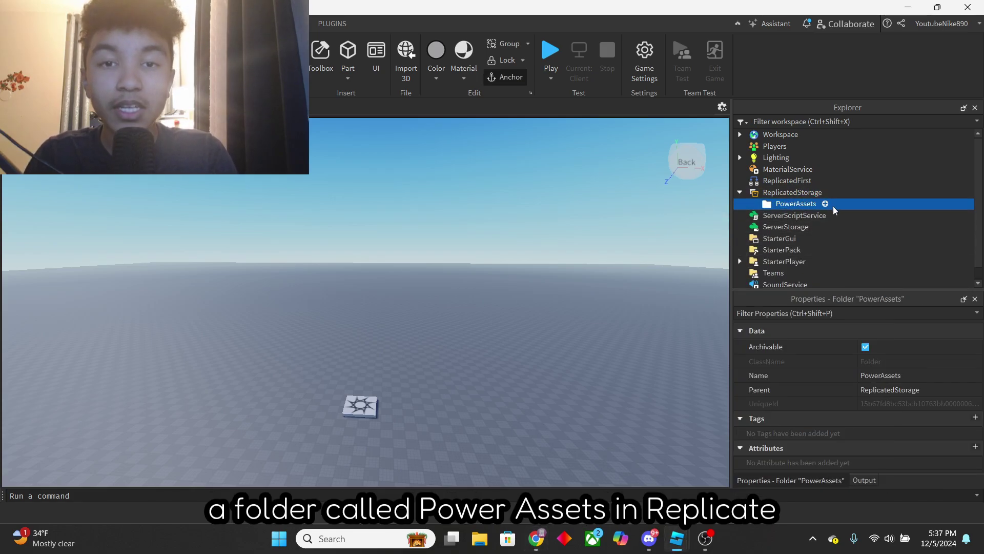
# Add a part to the PowerAssets folder and rename it Ball.
pyautogui.click(829, 204)
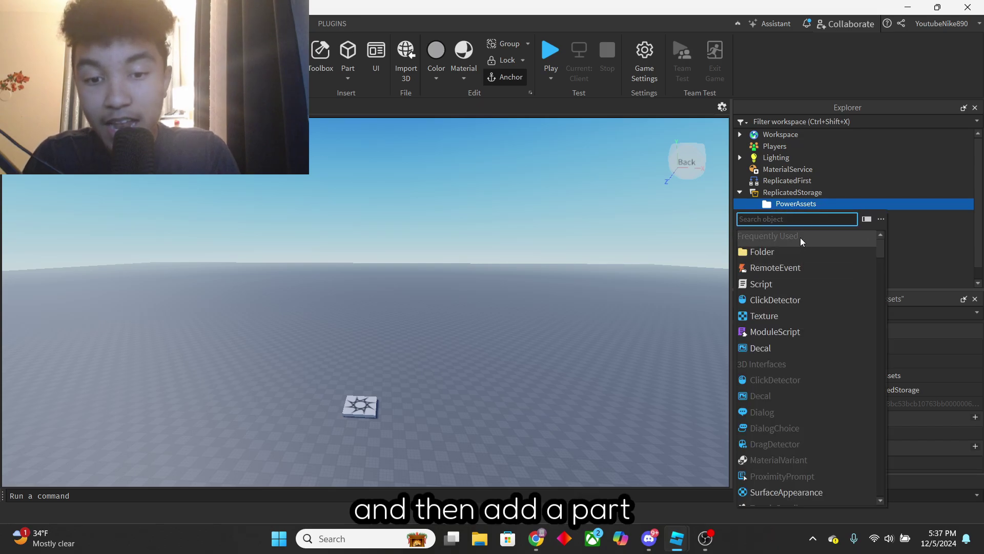
pyautogui.write('part')
pyautogui.press('Return')
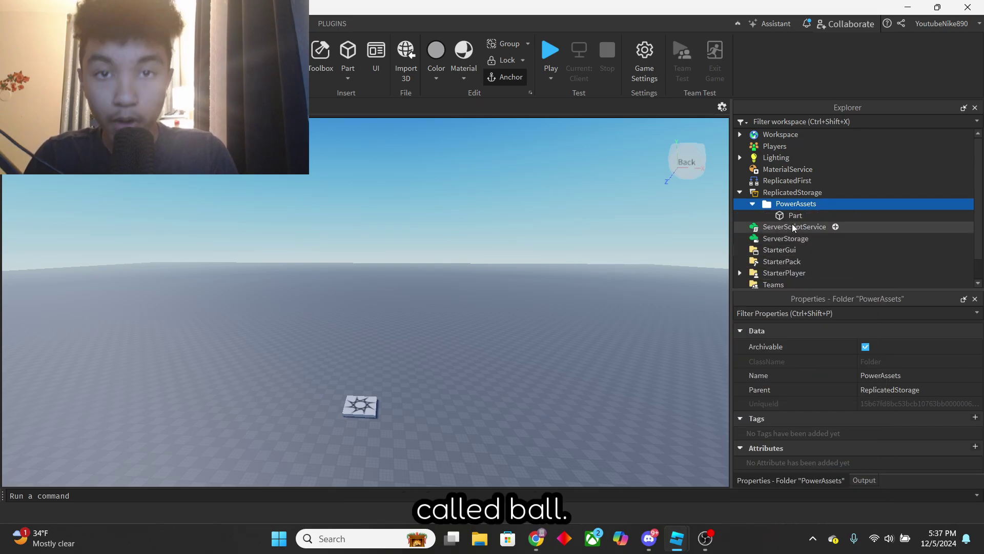
pyautogui.doubleClick(795, 215)
pyautogui.write('Ball')
pyautogui.press('Return')
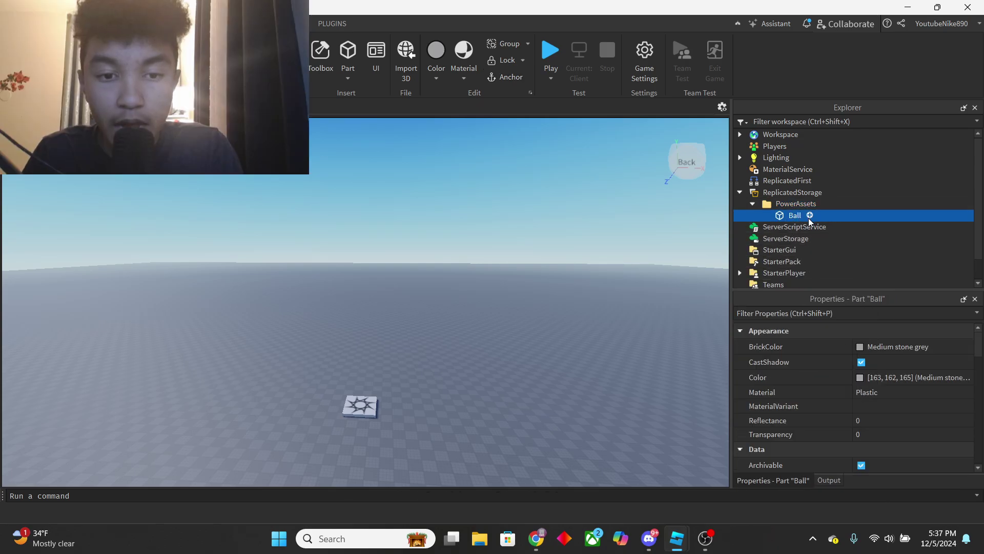
# Insert a Beam and two Attachments into the Ball part.
pyautogui.click(810, 215)
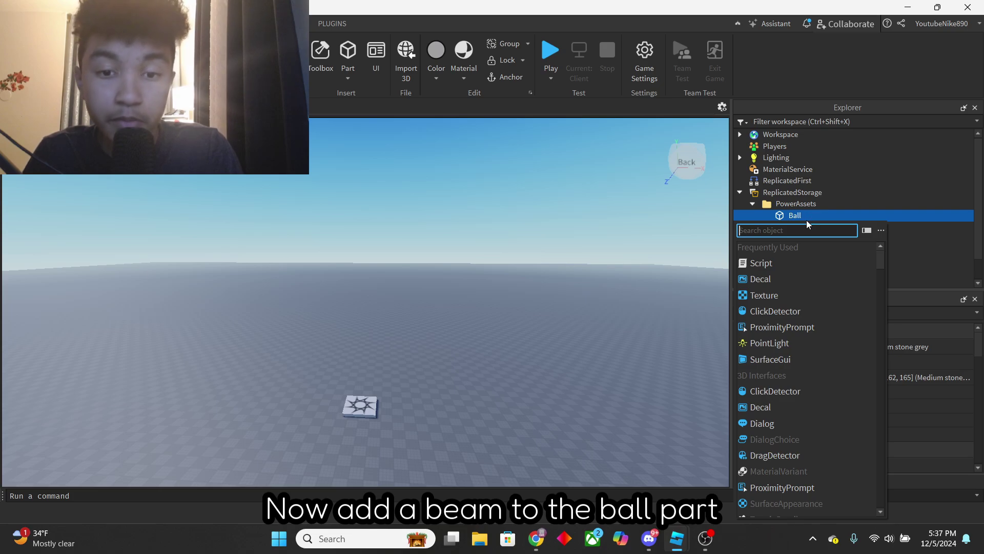
pyautogui.write('beam')
pyautogui.press('Return')
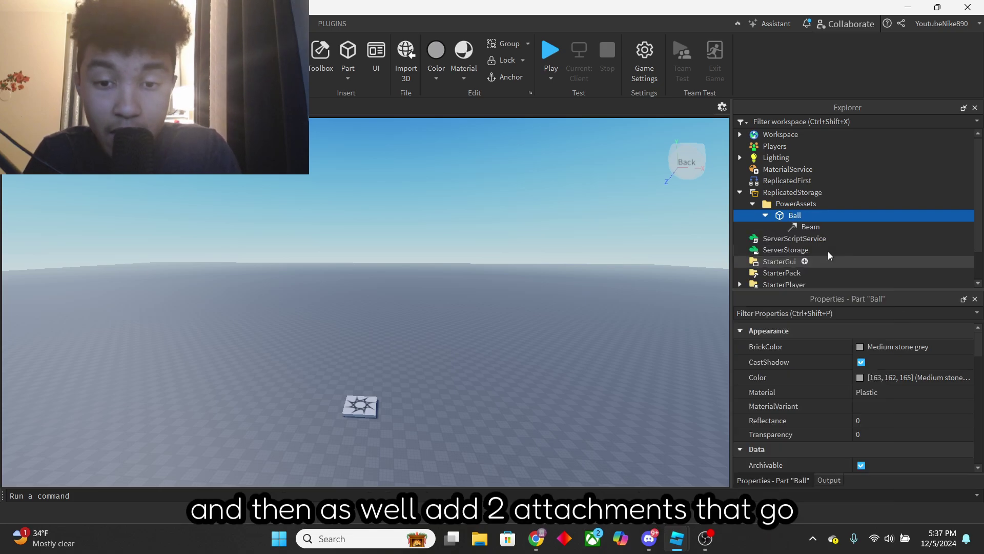
pyautogui.click(810, 215)
pyautogui.write('attach')
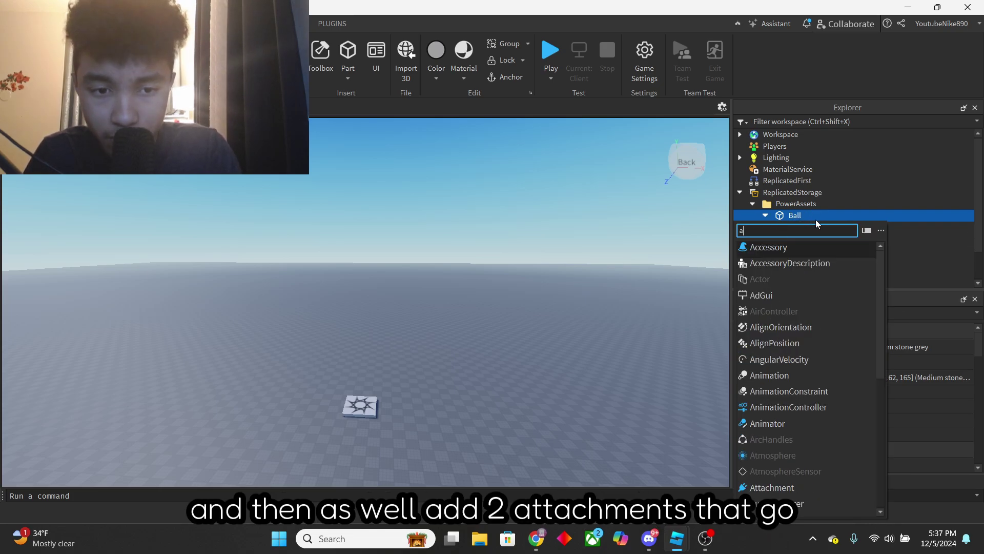
pyautogui.press('Return')
pyautogui.click(810, 215)
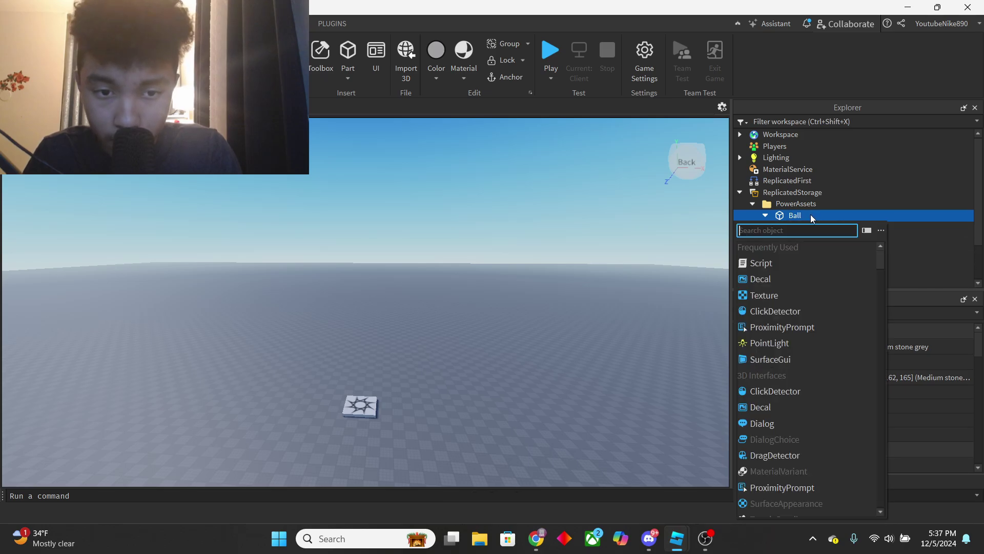
pyautogui.write('at')
pyautogui.click(827, 247)
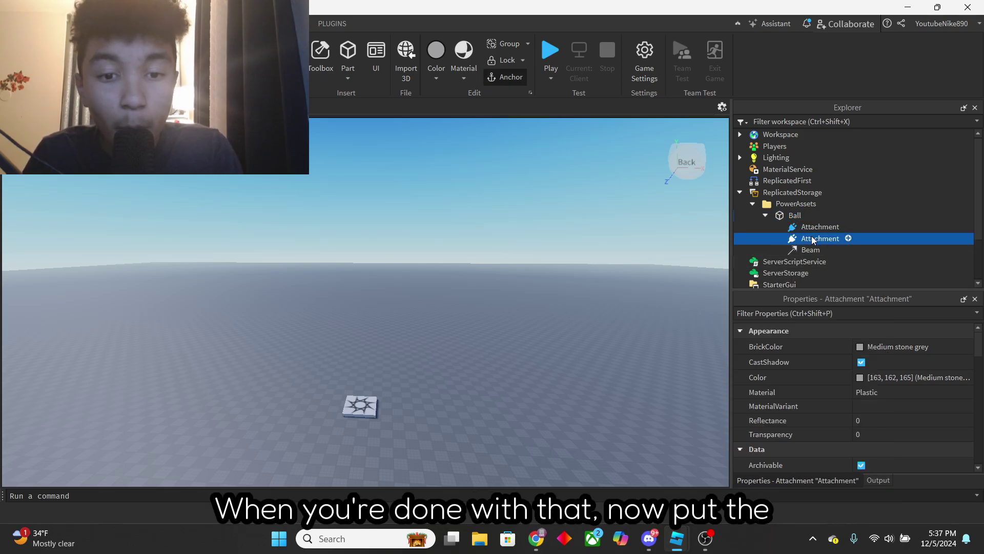
# Move the Ball part out of the PowerAssets folder into Workspace.
pyautogui.click(792, 216)
pyautogui.moveTo(790, 220); pyautogui.dragTo(801, 136)
pyautogui.press('f')
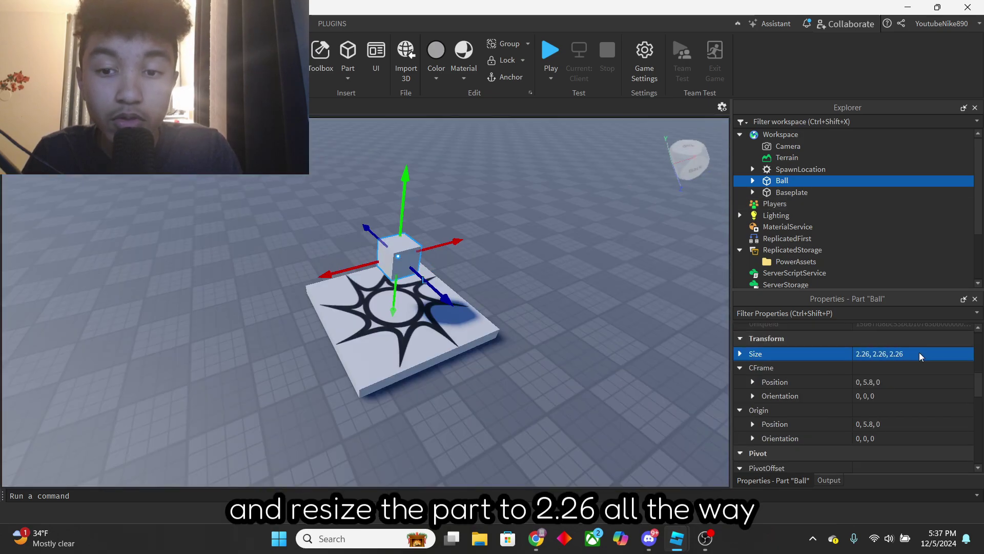
# Change the Ball part's color to bright yellow, RGB 251, 255, 0.
pyautogui.moveTo(611, 266); pyautogui.dragTo(610, 266, button='right')
pyautogui.press('w')
pyautogui.scroll(2, 893, 404)
pyautogui.scroll(3, 893, 403)
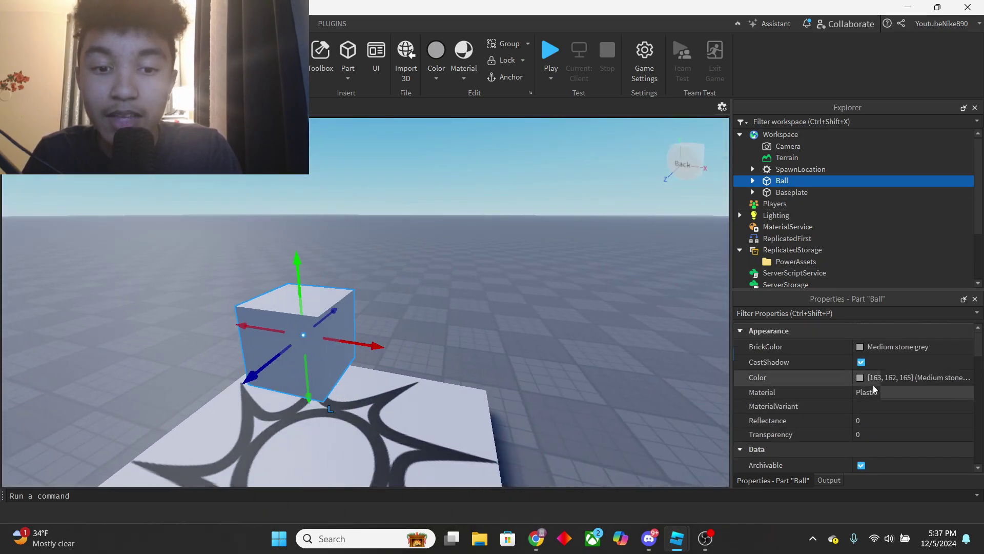
pyautogui.click(861, 377)
pyautogui.click(611, 200)
pyautogui.moveTo(611, 200); pyautogui.dragTo(603, 145)
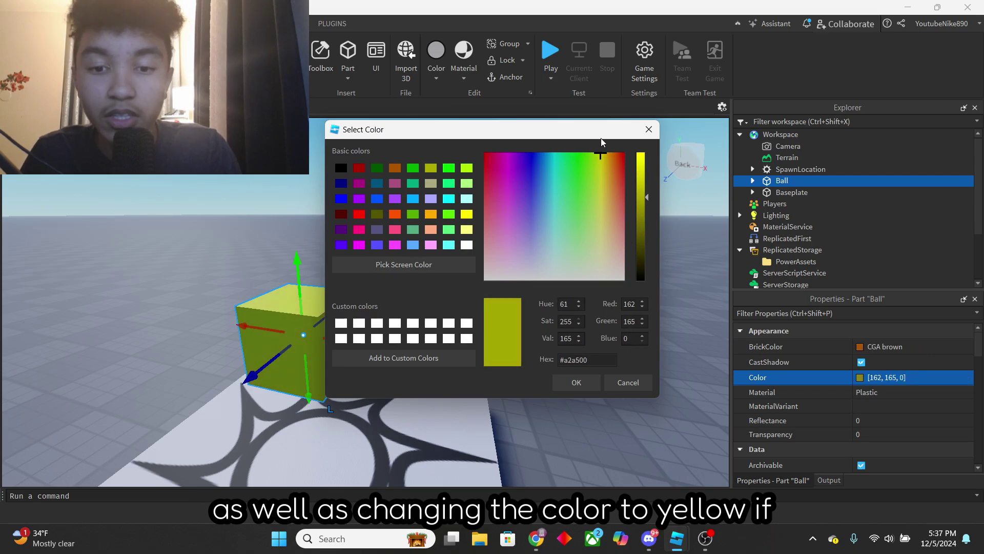
pyautogui.moveTo(644, 193); pyautogui.dragTo(642, 154)
pyautogui.click(576, 382)
pyautogui.scroll(5, 292, 413)
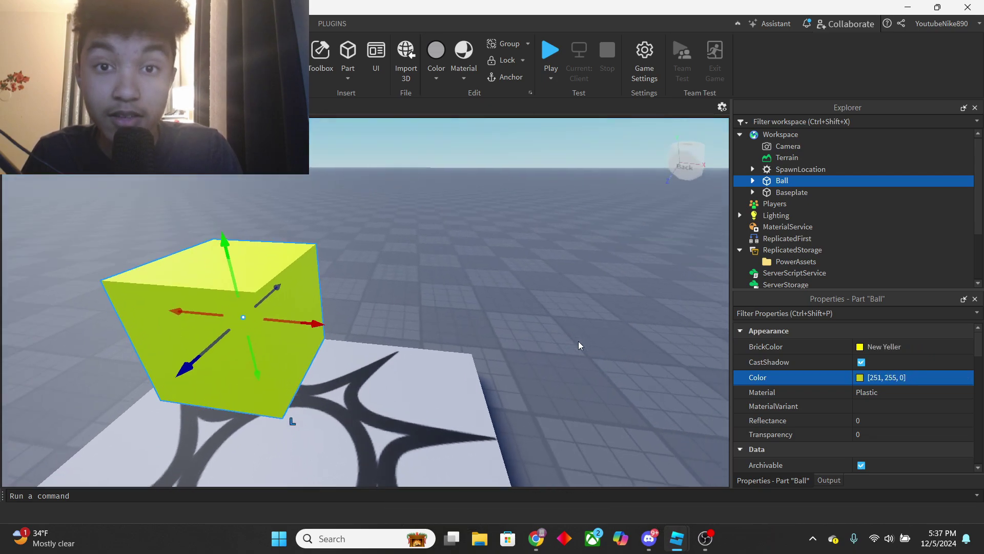
# Shift the Part1 attachment along its red axis toward the opposite side of the Ball.
pyautogui.press('s')
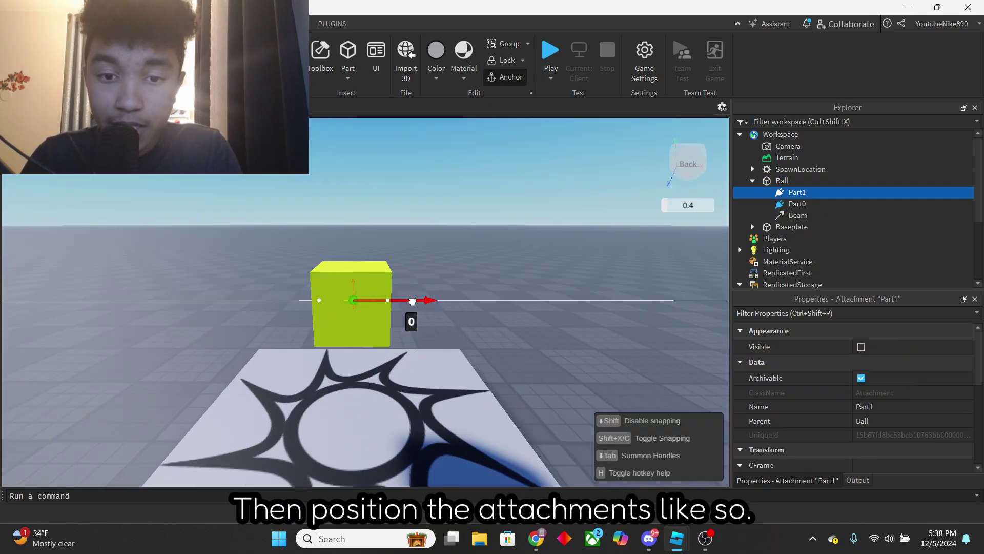
pyautogui.press('a')
pyautogui.moveTo(413, 301); pyautogui.dragTo(358, 296)
pyautogui.press('d')
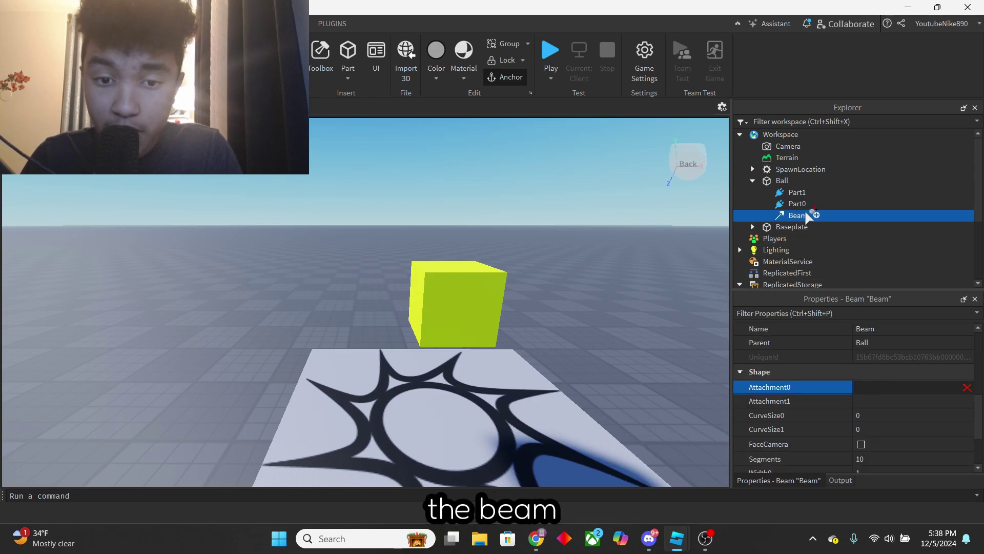
# Set the Beam's Attachment0 to Part0 and its Attachment1 to Part1.
pyautogui.click(806, 206)
pyautogui.click(871, 400)
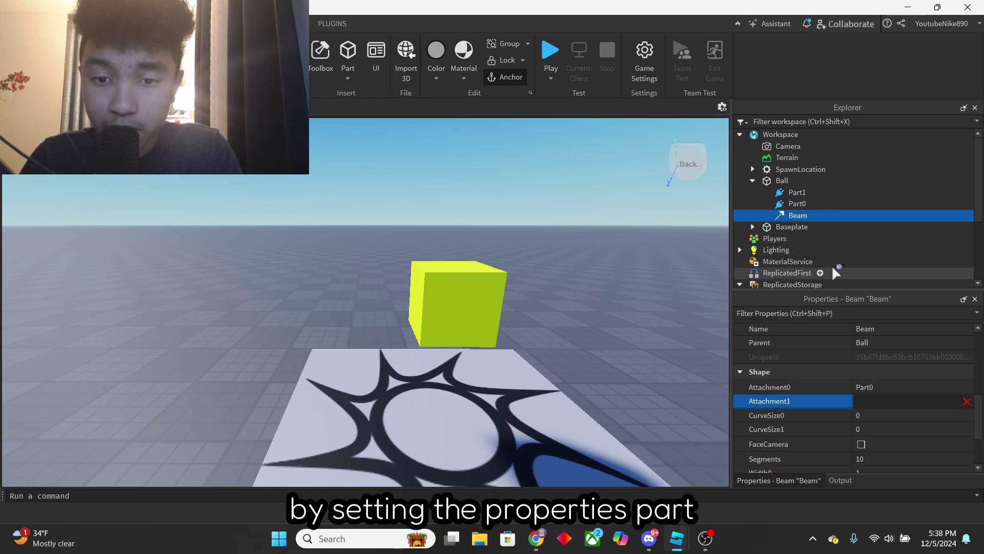
pyautogui.click(798, 193)
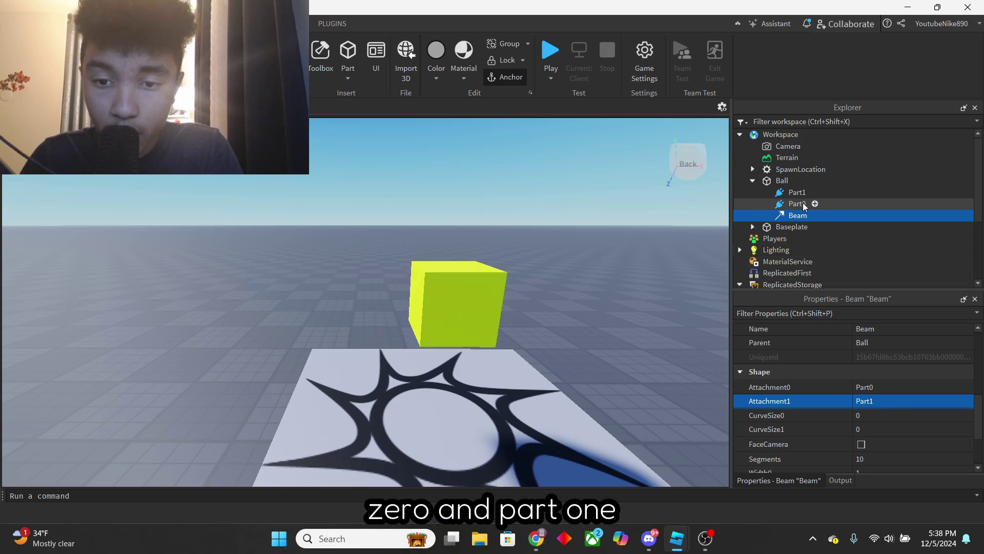
pyautogui.click(796, 192)
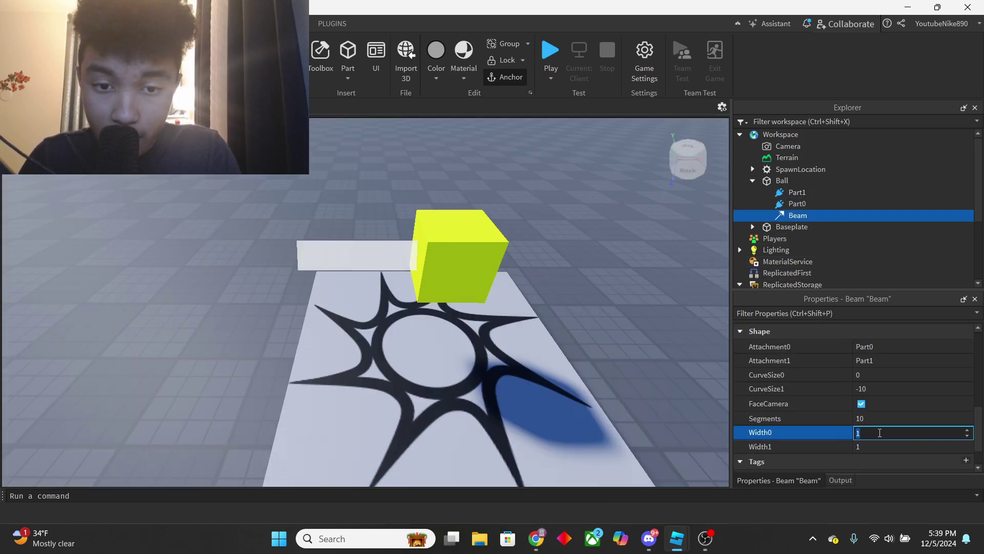
# Taper the Beam by setting Width1 to 0 and Width0 to 2.5.
pyautogui.click(902, 445)
pyautogui.write('0')
pyautogui.press('Return')
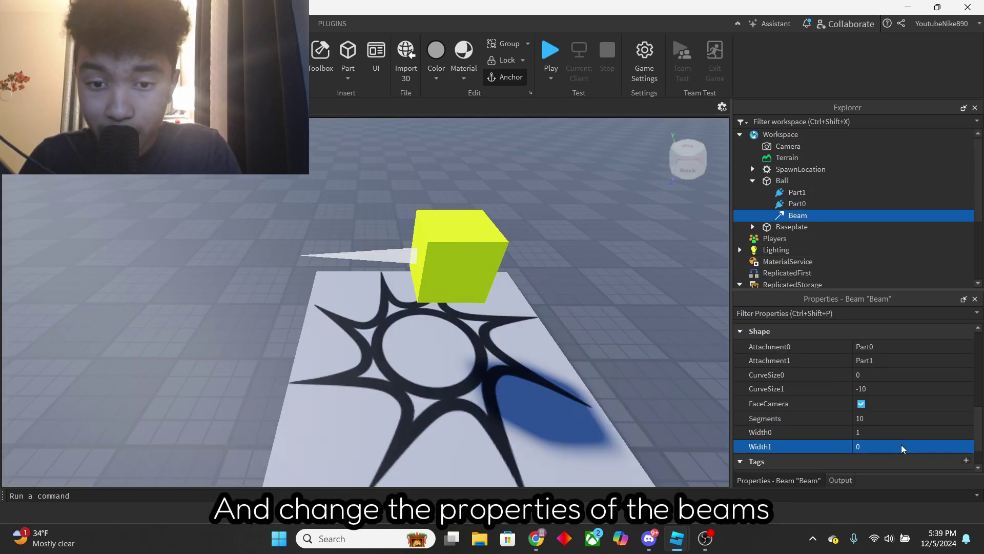
pyautogui.click(891, 433)
pyautogui.press('BackSpace')
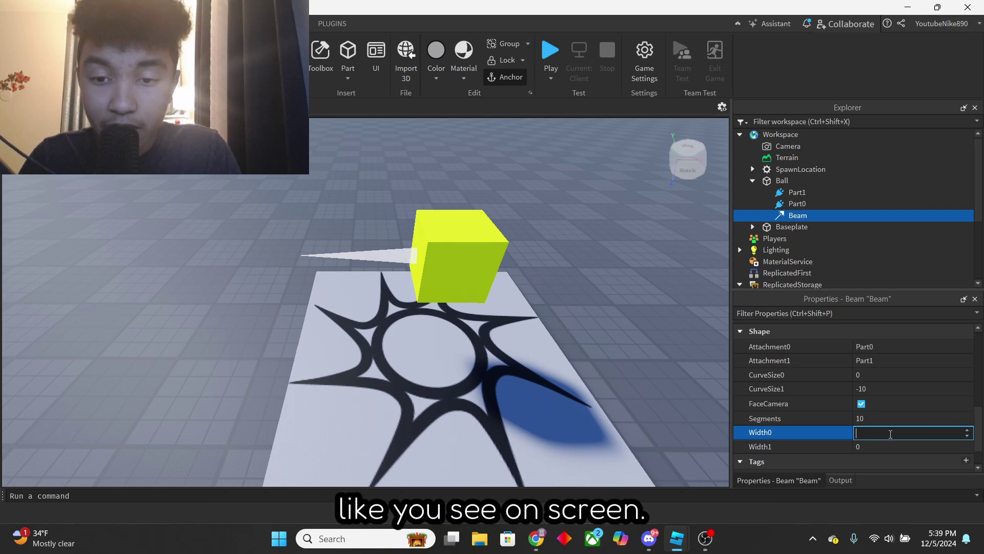
pyautogui.write('2.5')
pyautogui.press('Return')
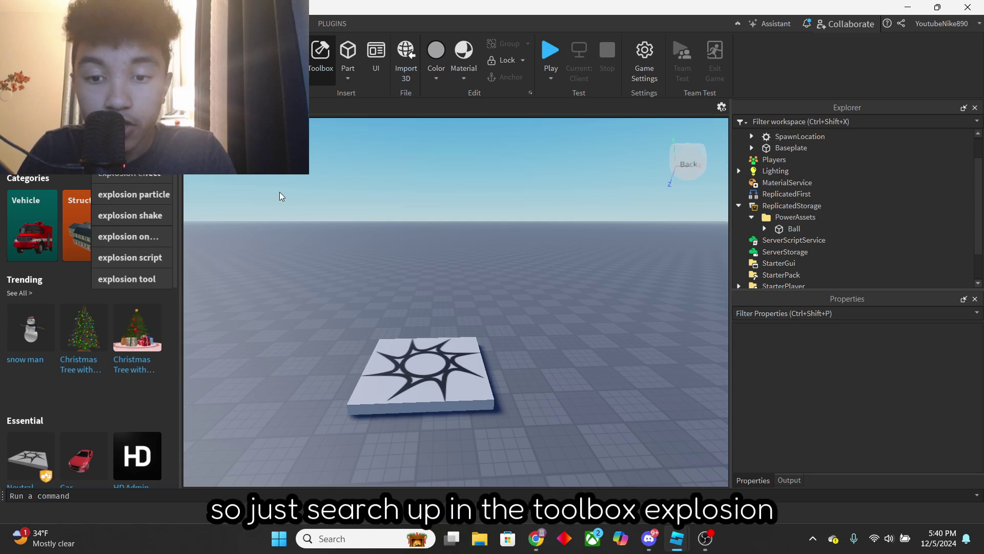
# Search the Toolbox models for "explosion effect" and insert an explosion model from the results into the scene.
pyautogui.click(155, 183)
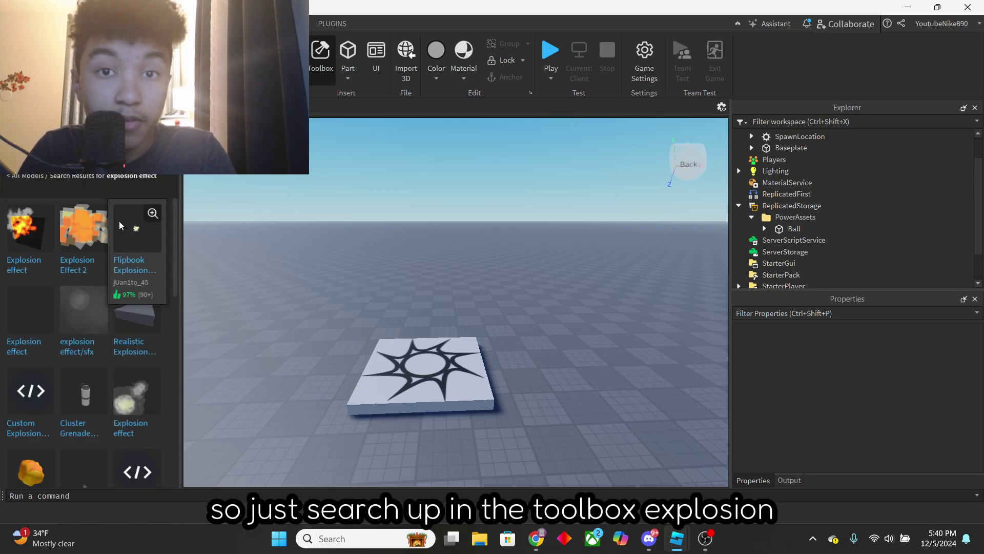
pyautogui.click(138, 249)
pyautogui.scroll(2, 492, 209)
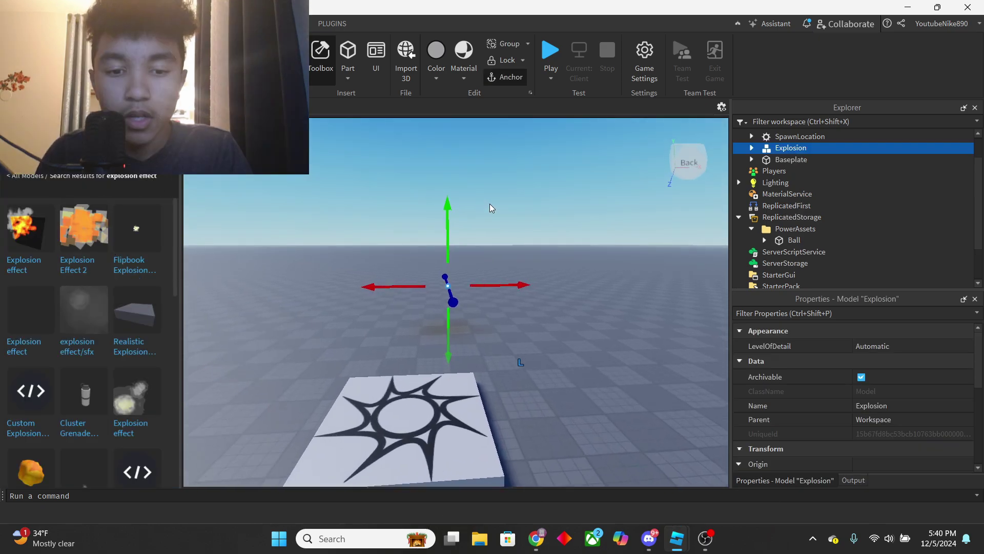
pyautogui.press('w')
pyautogui.moveTo(575, 204); pyautogui.dragTo(575, 205, button='right')
pyautogui.press('s')
pyautogui.press('w')
pyautogui.press('s')
# Inspect the shared properties of the Fog, Main and PartOfMain meshes, and move the Explosion model into the PowerAssets folder.
pyautogui.click(751, 148)
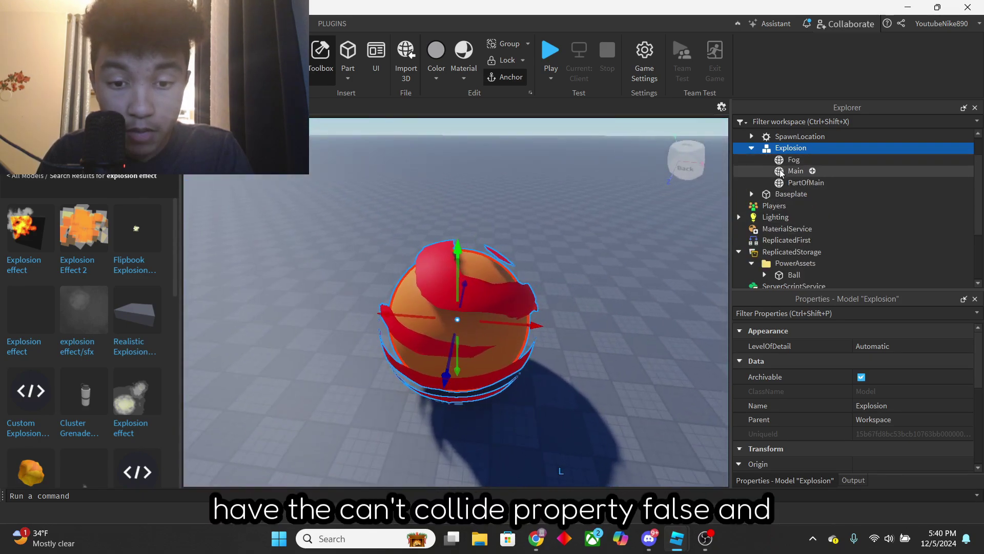
pyautogui.click(794, 159)
pyautogui.keyDown('shift'); pyautogui.click(792, 184); pyautogui.keyUp('shift')
pyautogui.scroll(-10, 912, 436)
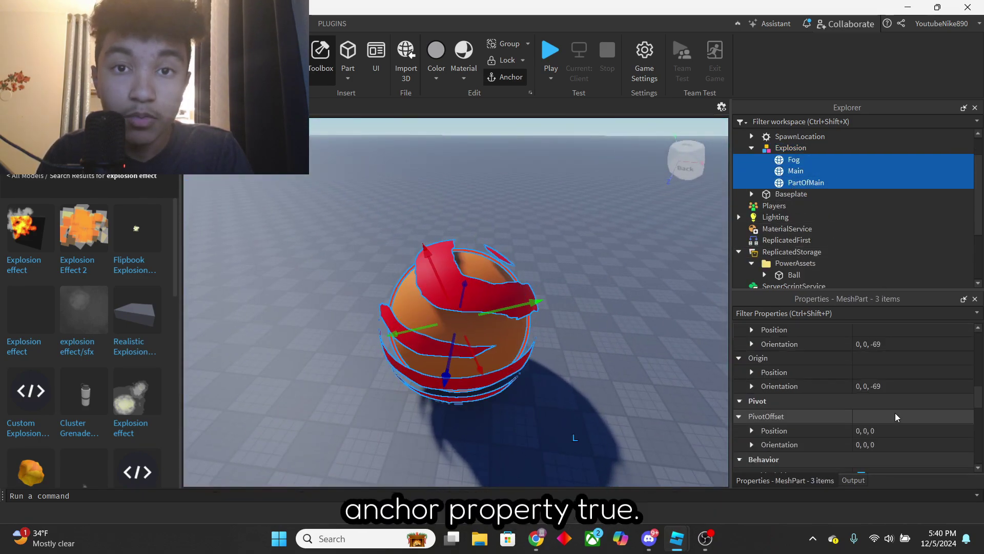
pyautogui.moveTo(791, 148); pyautogui.dragTo(803, 230)
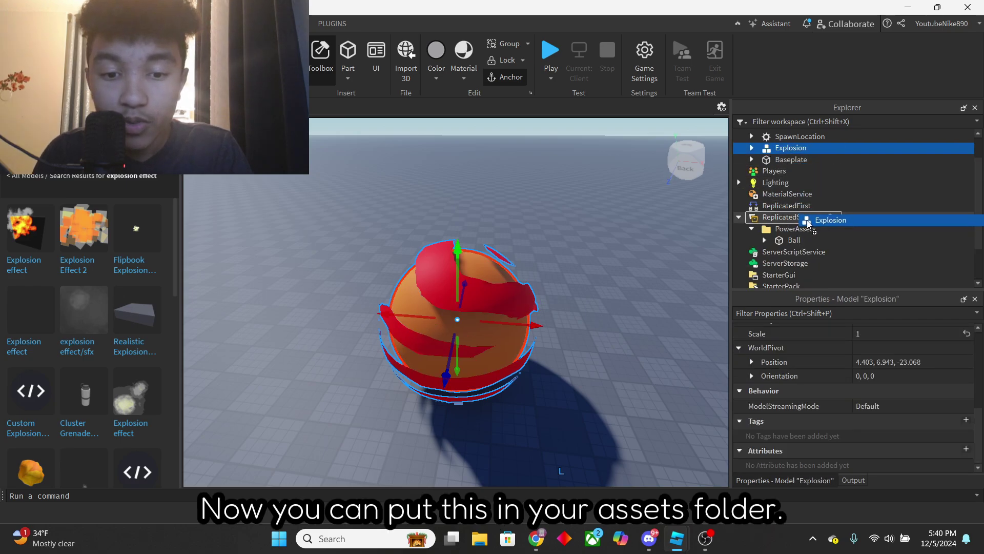
# Add a folder to SoundService and name it Power_Sounds.
pyautogui.scroll(-1, 809, 221)
pyautogui.scroll(-1, 810, 210)
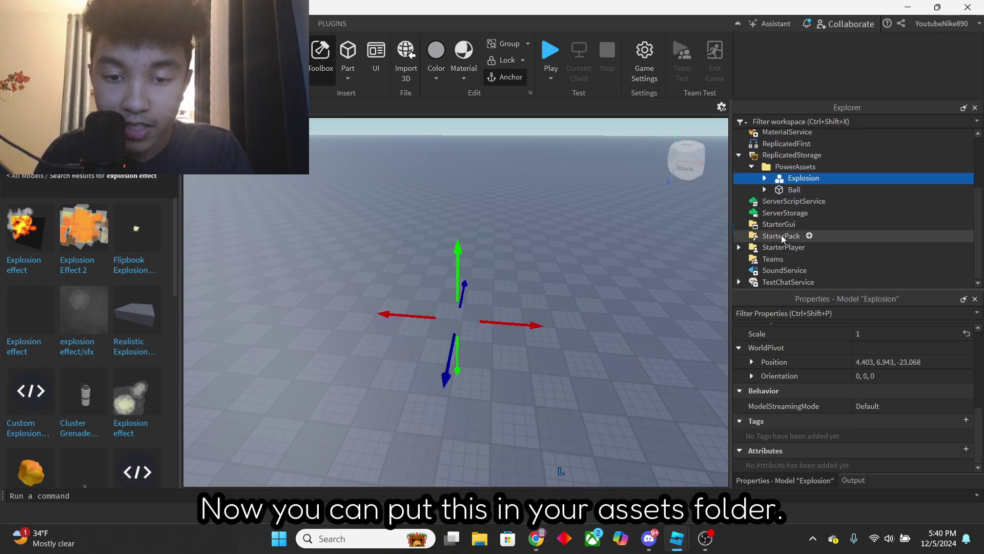
pyautogui.click(815, 271)
pyautogui.click(815, 271)
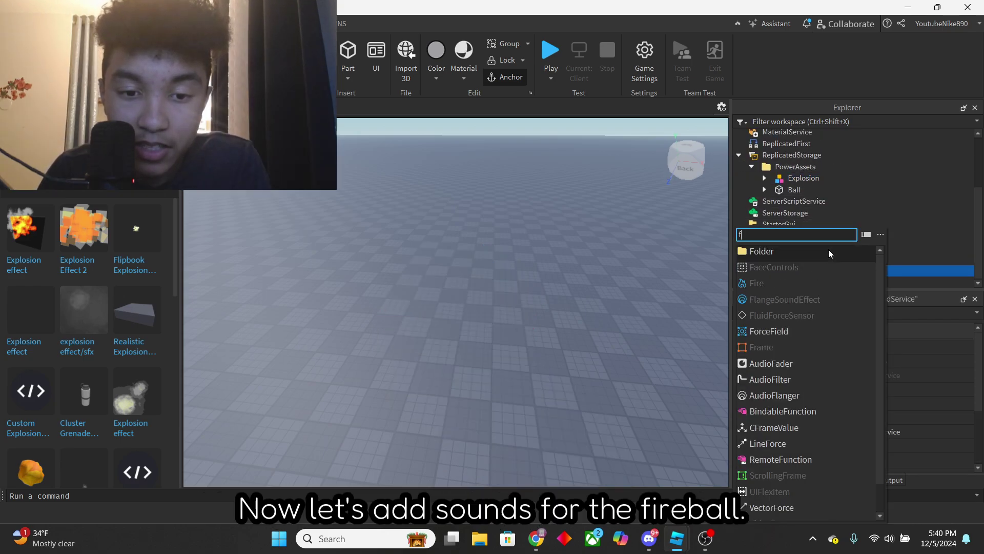
pyautogui.click(827, 252)
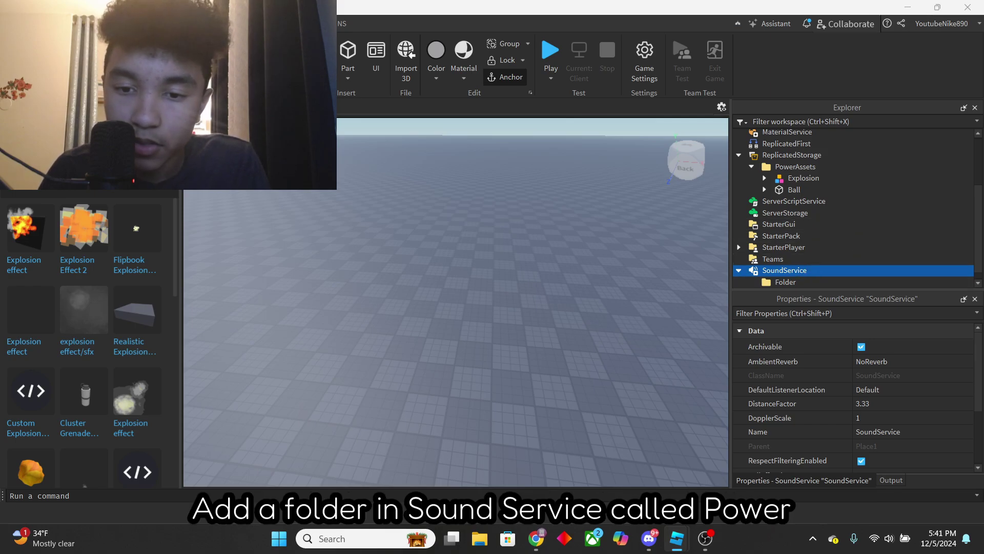
pyautogui.click(787, 282)
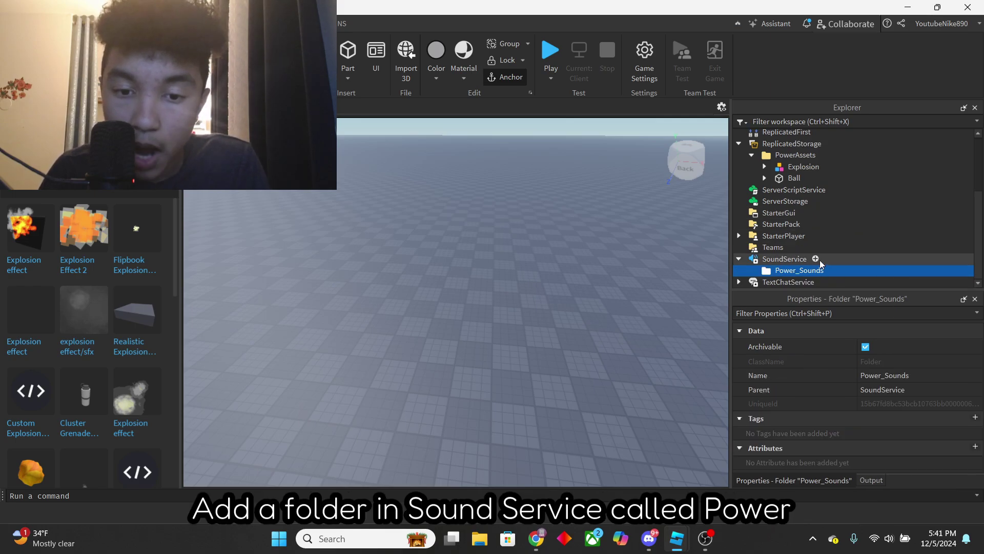
# Insert an explosion sound from the Toolbox audio into the Power_Sounds folder and rename it Explosion.
pyautogui.click(831, 272)
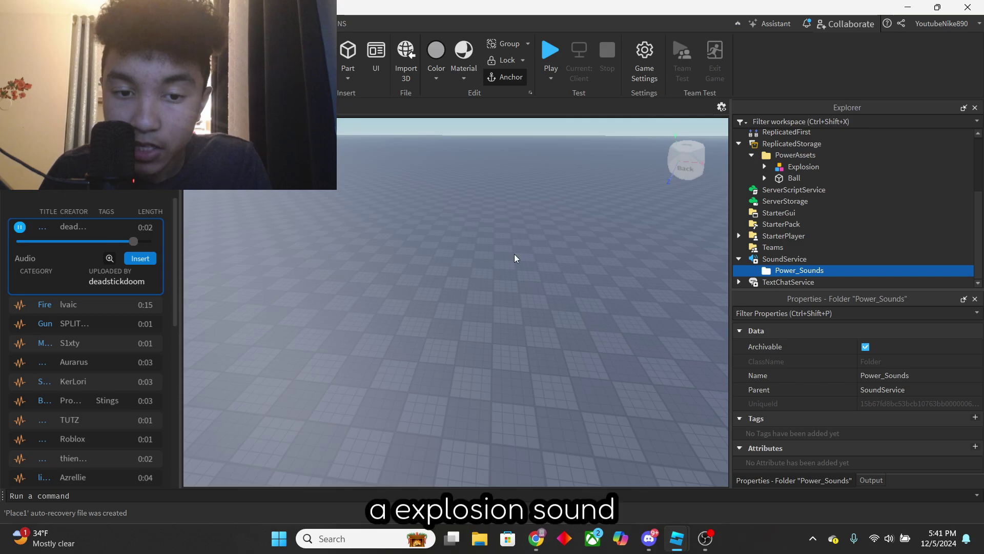
pyautogui.click(140, 258)
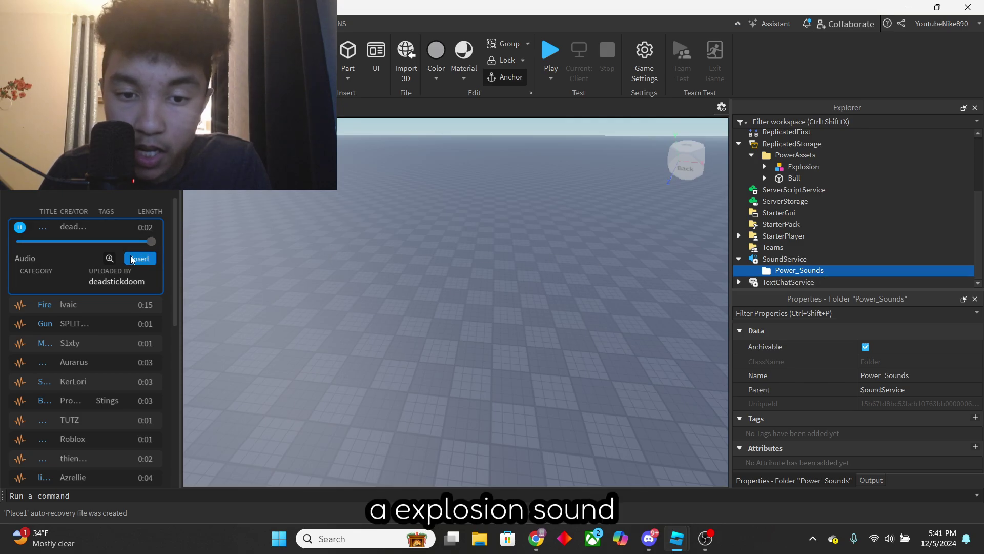
pyautogui.scroll(-1, 820, 270)
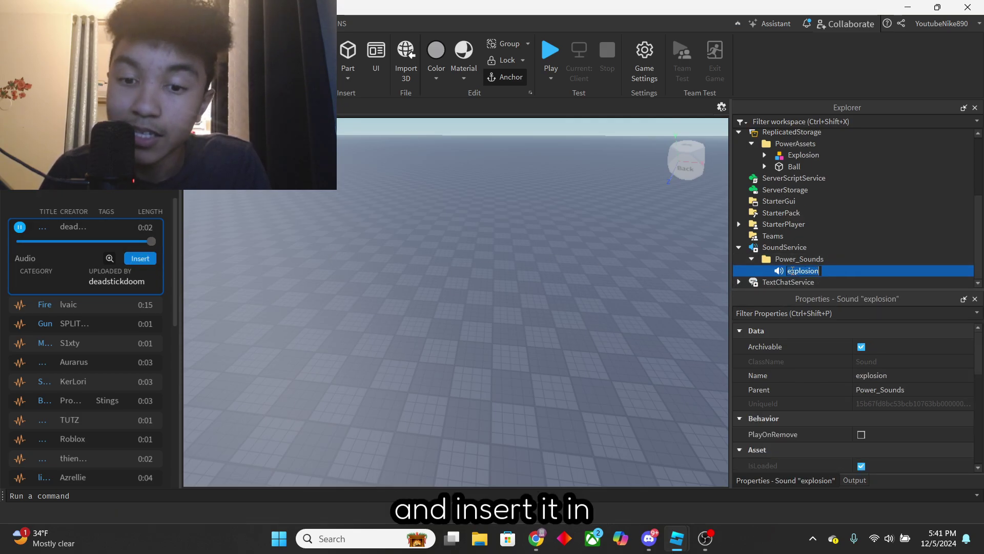
pyautogui.write('Explosion')
pyautogui.press('Return')
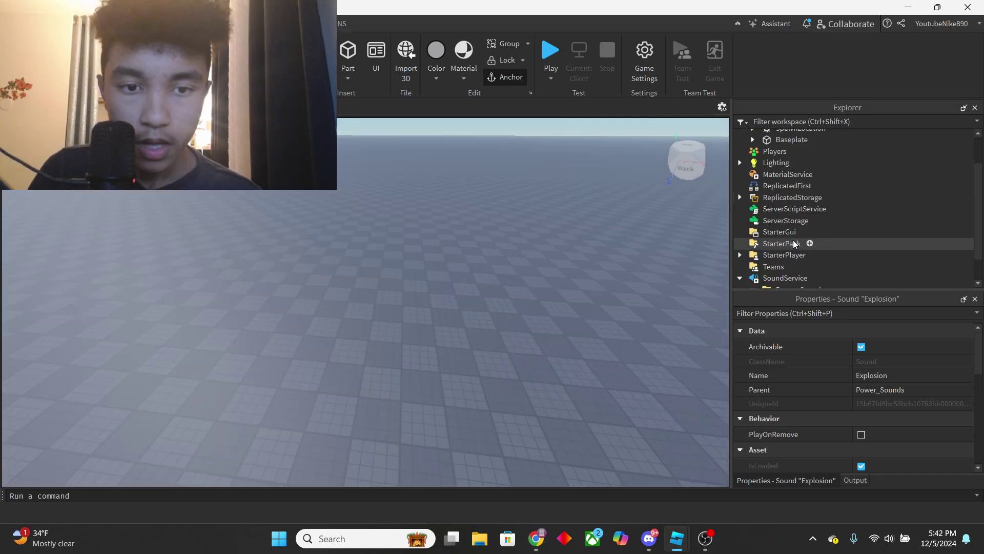
# Add a Tool to StarterPack and name it Fire Ball.
pyautogui.click(794, 244)
pyautogui.click(810, 243)
pyautogui.click(779, 266)
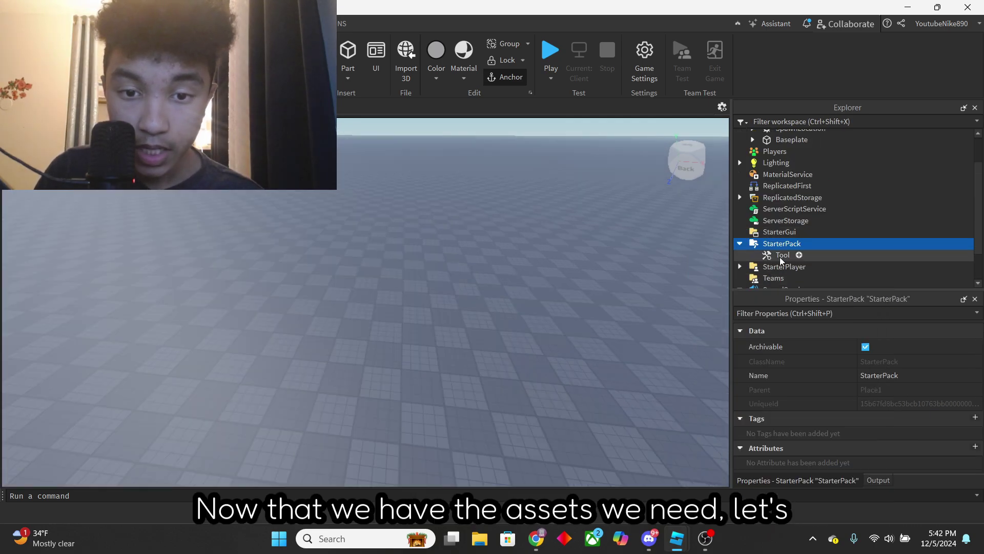
pyautogui.click(782, 255)
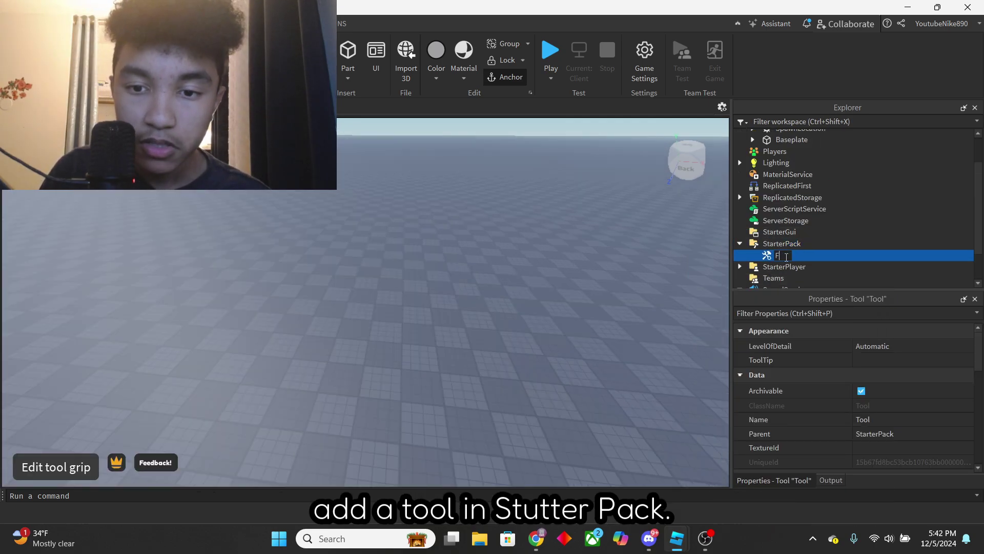
pyautogui.write('FireBall')
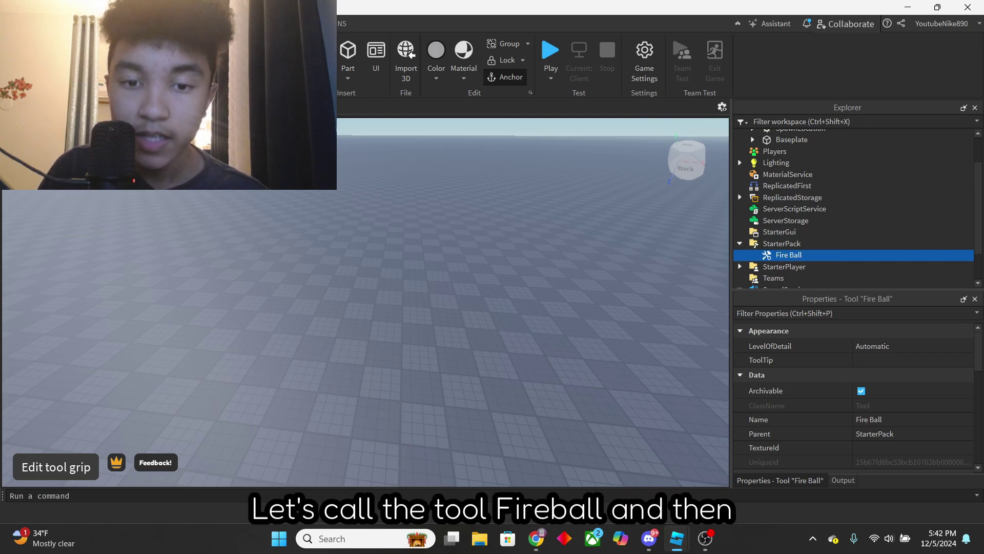
# Add a RemoteEvent inside the Fire Ball tool and name it GetMousePos.
pyautogui.click(811, 256)
pyautogui.write('r')
pyautogui.click(792, 265)
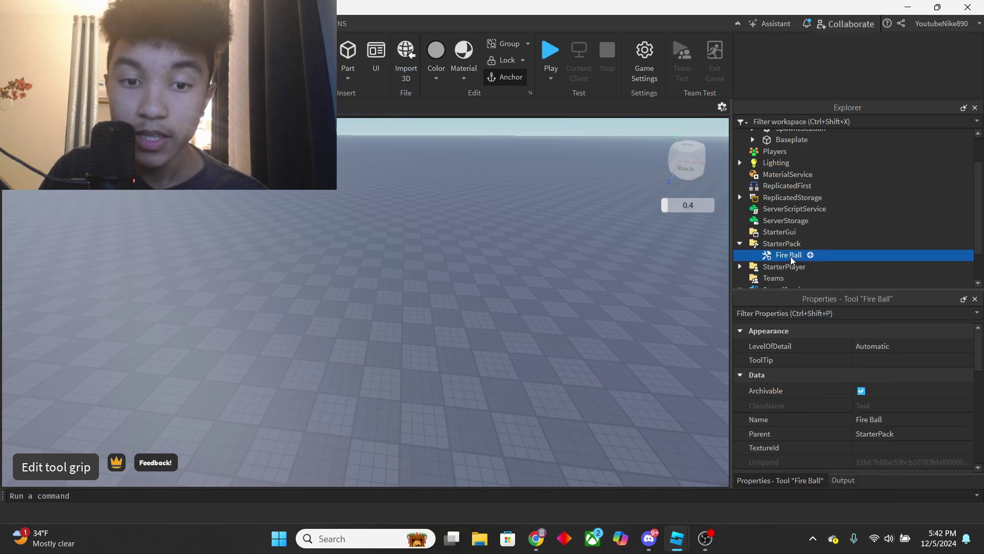
pyautogui.click(822, 268)
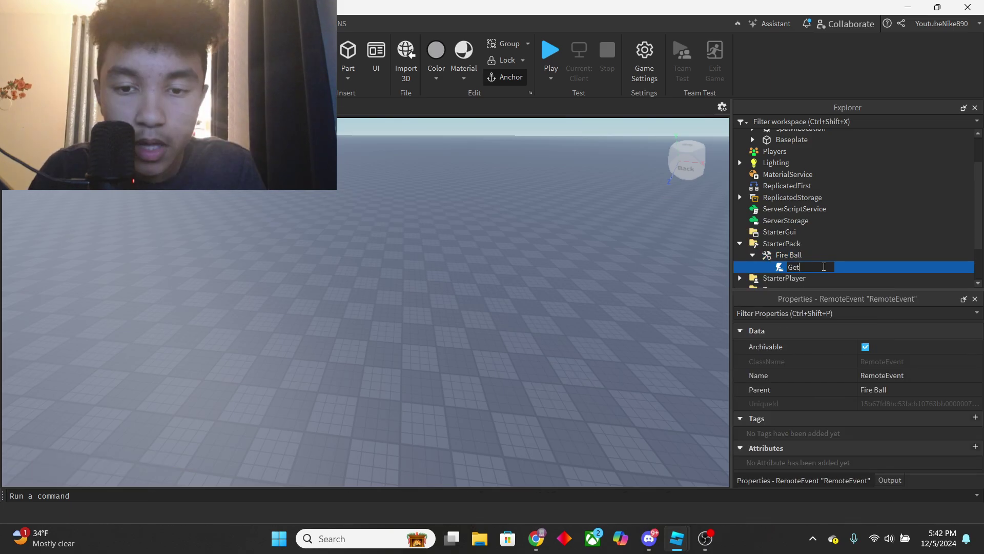
pyautogui.write('Mouse')
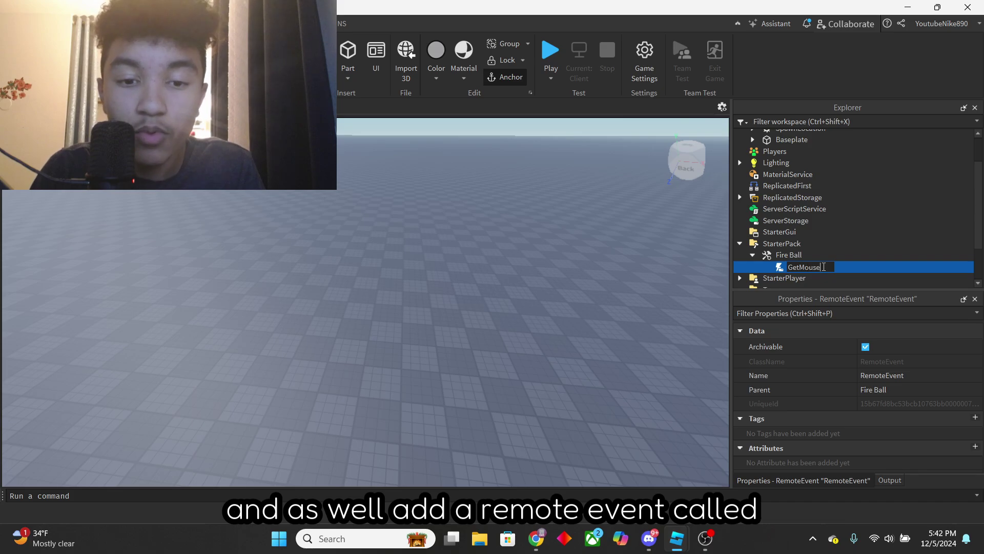
pyautogui.write('Pos')
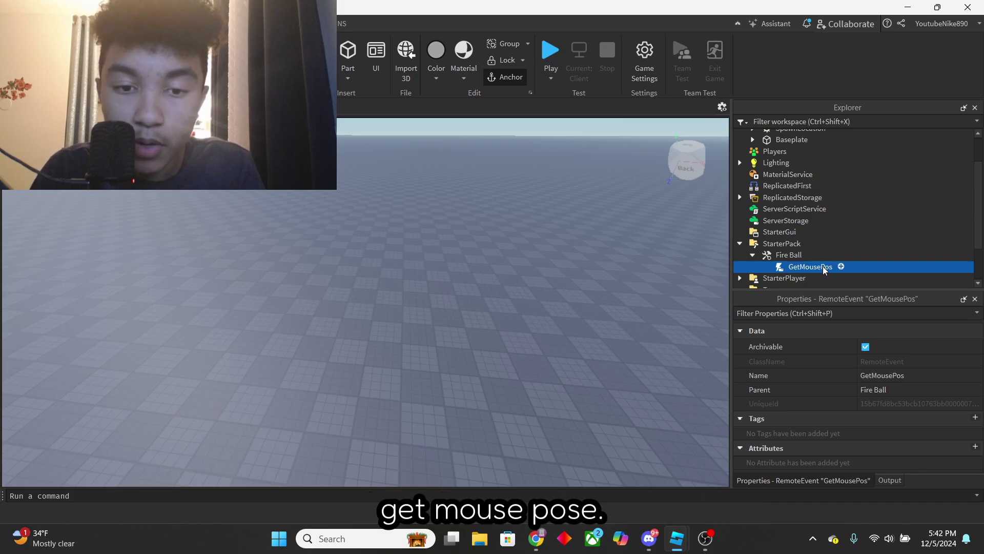
# Add a LocalScript named PlayerAction and a Script named Functionality to the Fire Ball tool.
pyautogui.click(809, 255)
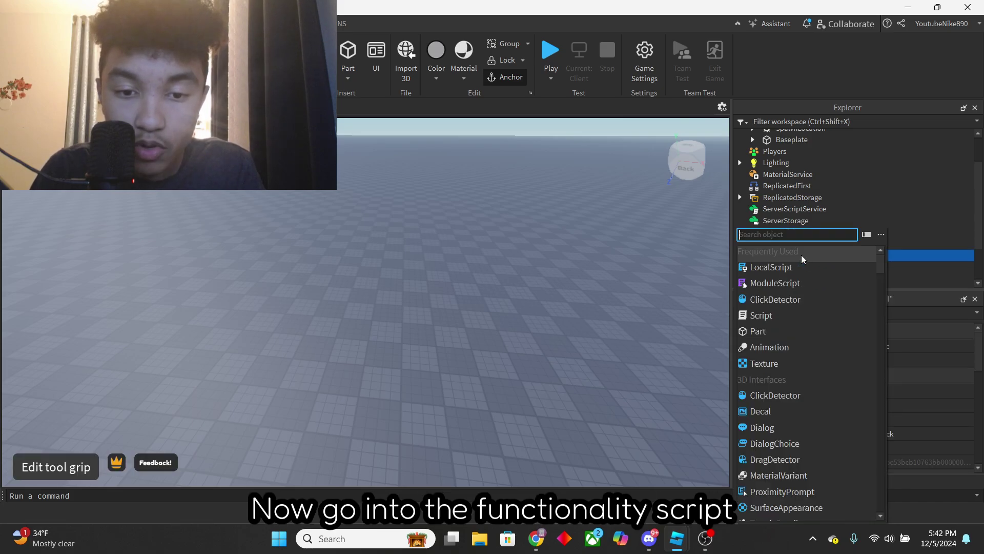
pyautogui.click(795, 267)
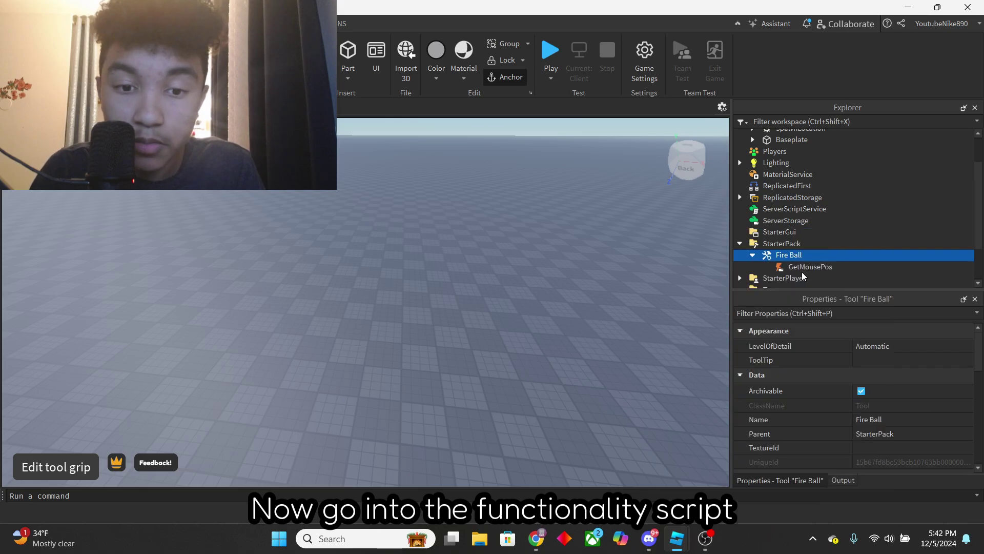
pyautogui.click(810, 254)
pyautogui.click(797, 308)
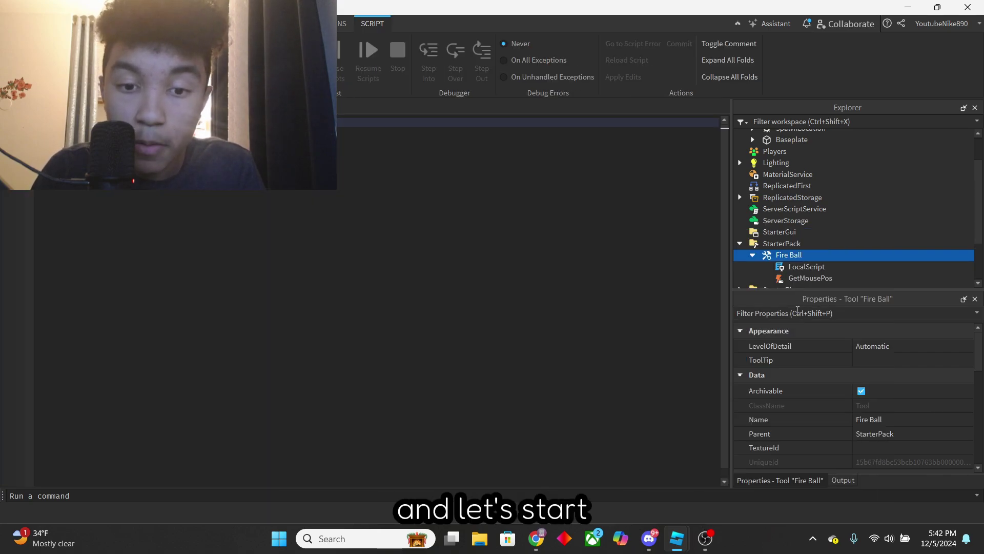
pyautogui.click(800, 267)
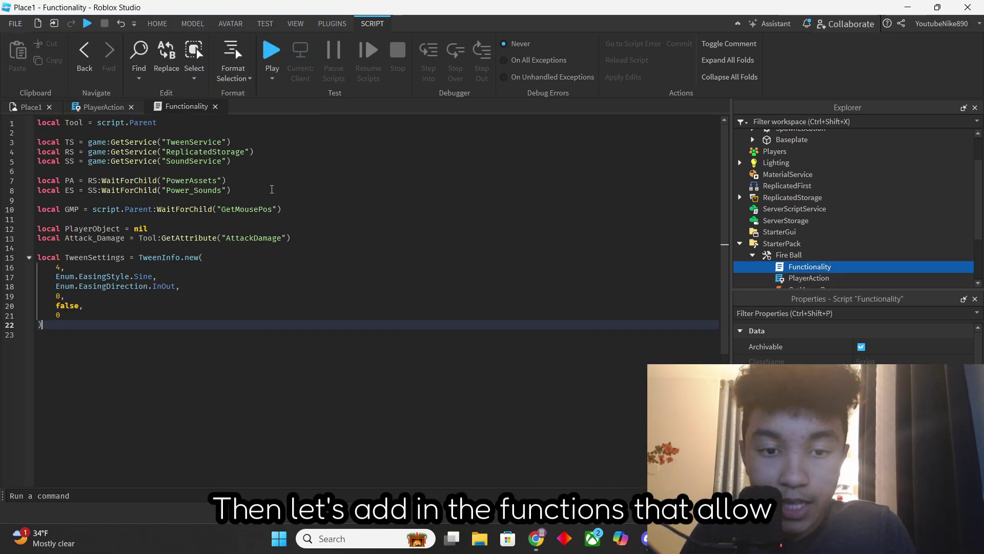
# Extend the Functionality script with getPlayersInRadius and Explode functions and handlers for GMP.OnServerEvent, Tool.Equipped and Tool.Activated.
pyautogui.press('Return')
pyautogui.press('Return')
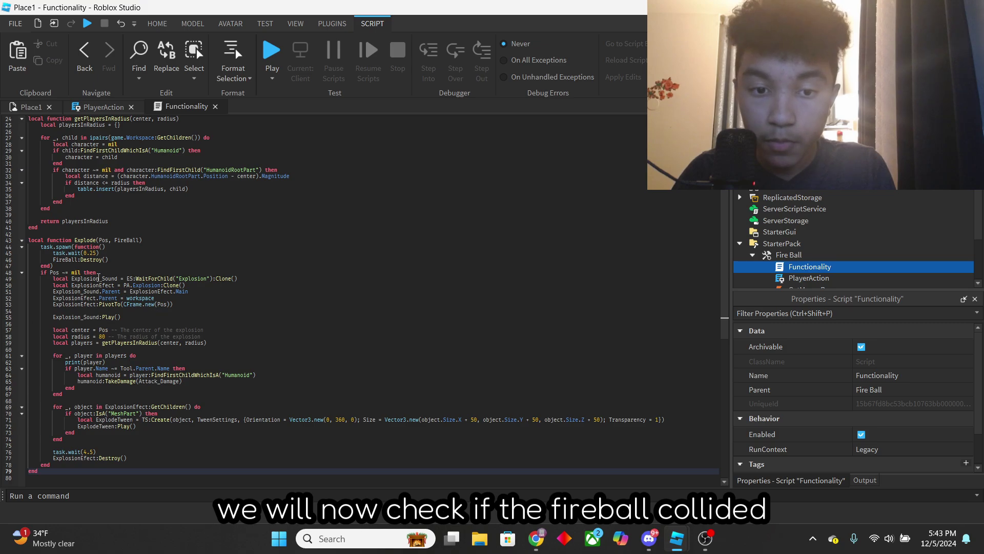
pyautogui.click(116, 355)
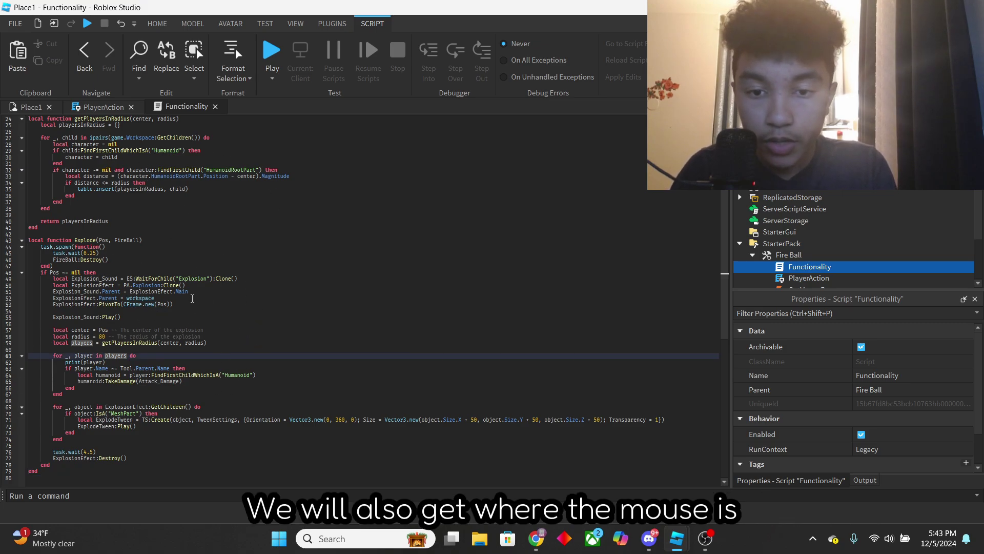
pyautogui.keyDown('ctrl'); pyautogui.scroll(2, 174, 294); pyautogui.keyUp('ctrl')
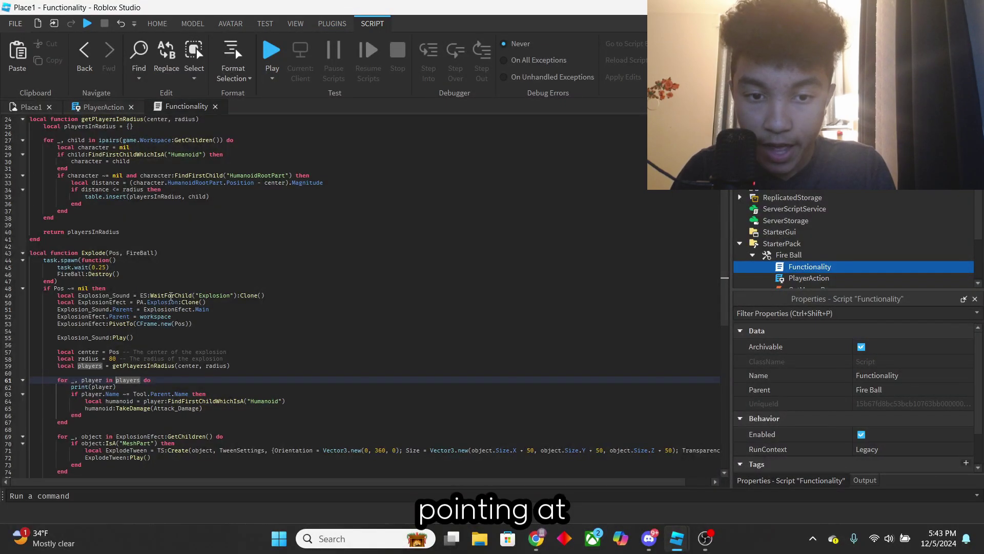
pyautogui.keyDown('ctrl'); pyautogui.scroll(-1, 171, 296); pyautogui.keyUp('ctrl')
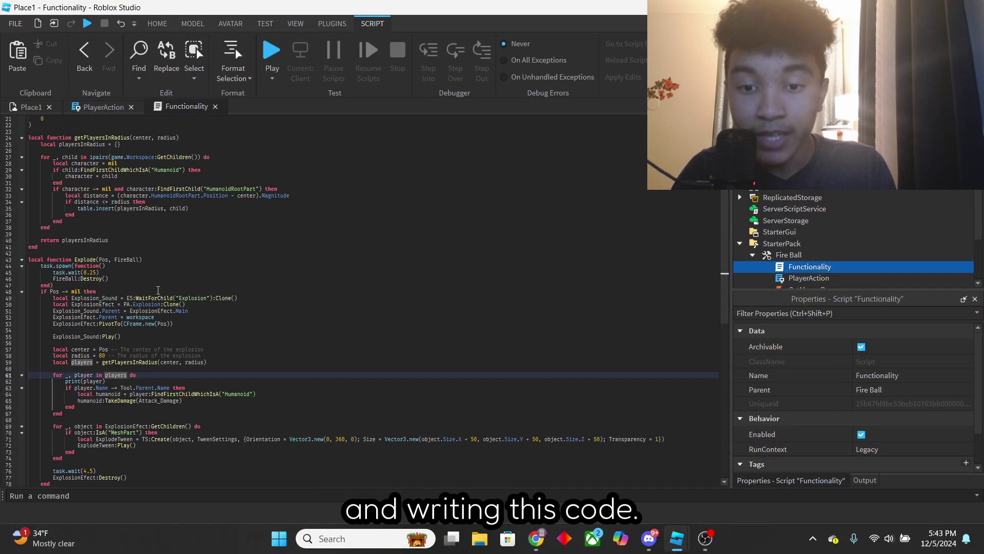
pyautogui.scroll(-1, 225, 422)
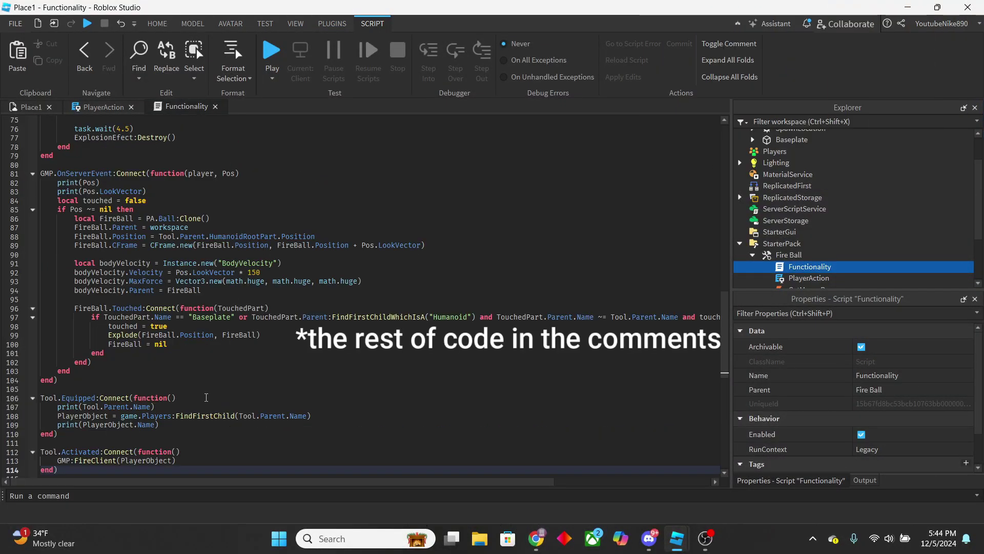
pyautogui.scroll(-1, 206, 397)
pyautogui.click(302, 450)
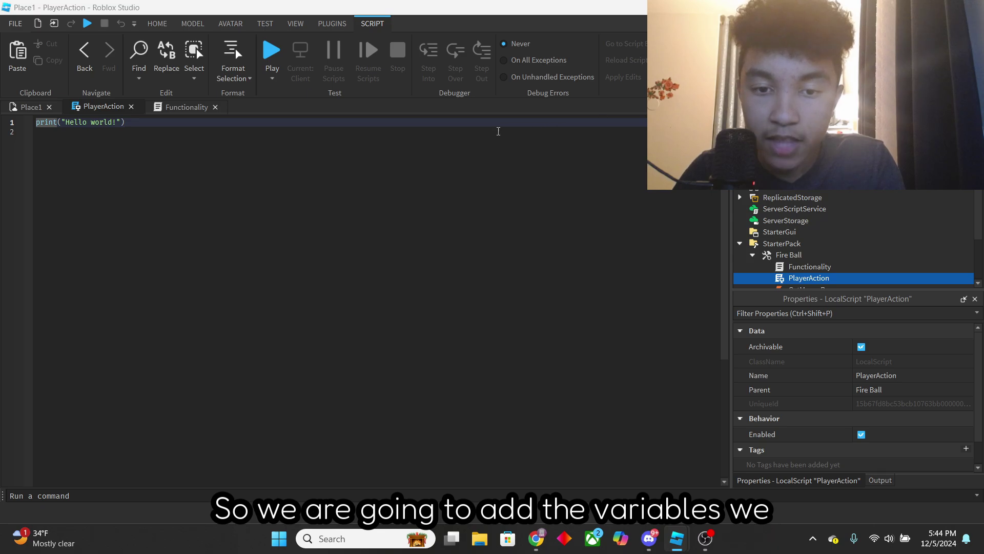
# Replace PlayerAction's default code with Player, Mouse and GMP variables and an OnClientEvent handler that fires Mouse.Hit to the server.
pyautogui.moveTo(244, 121); pyautogui.dragTo(81, 121)
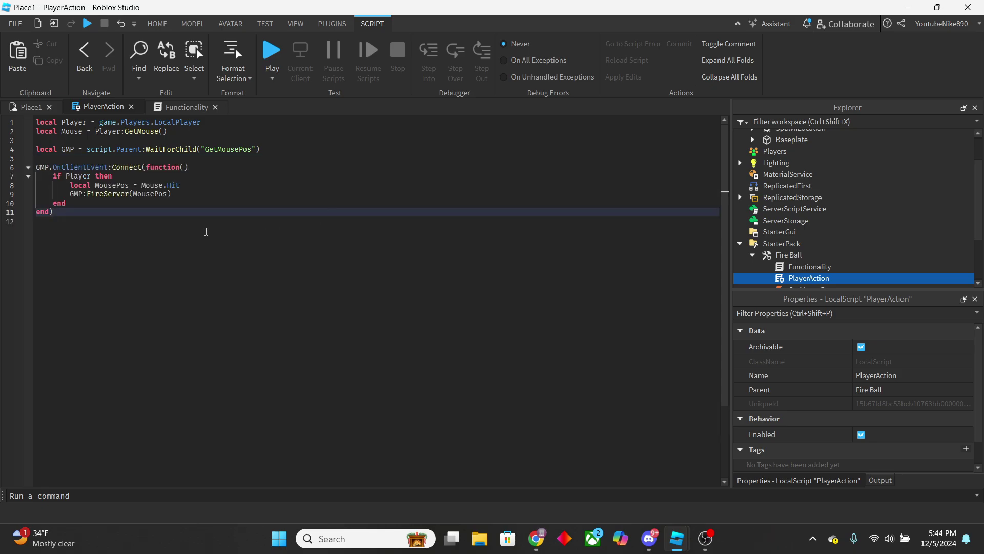
pyautogui.click(109, 168)
pyautogui.click(138, 235)
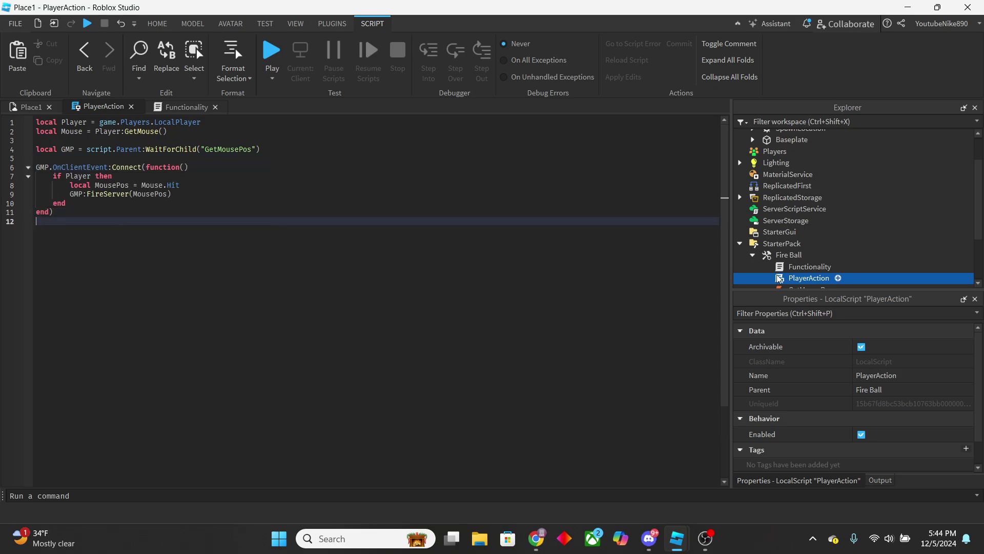
# Check the Attack_Damage variable in the Functionality script and add a number attribute named AttackDamage to the Fire Ball tool.
pyautogui.doubleClick(809, 267)
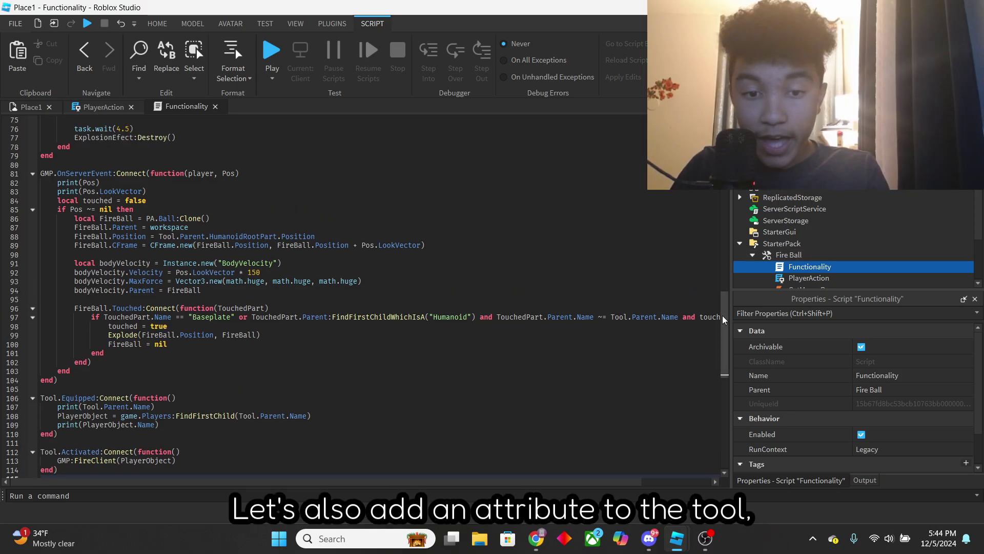
pyautogui.scroll(20, 723, 319)
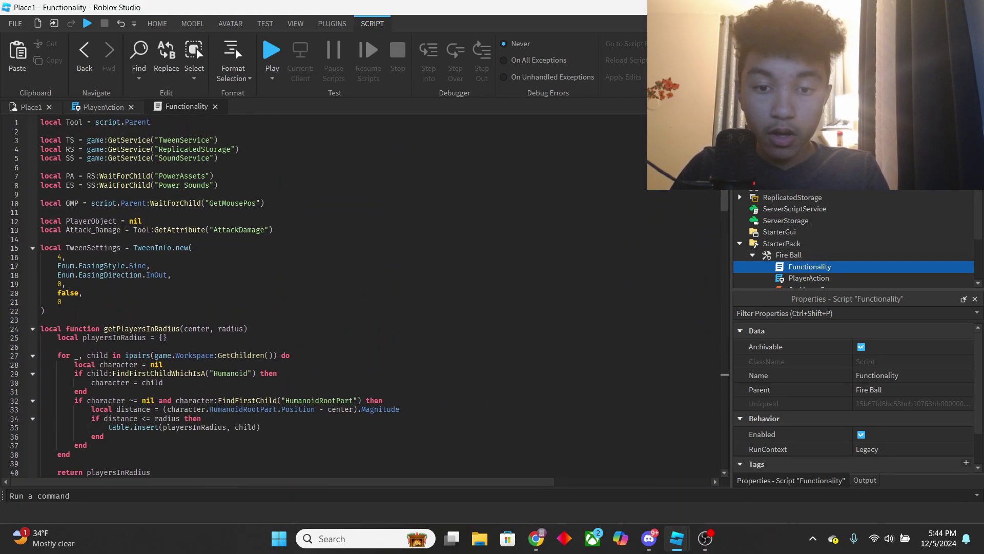
pyautogui.moveTo(274, 230); pyautogui.dragTo(61, 233)
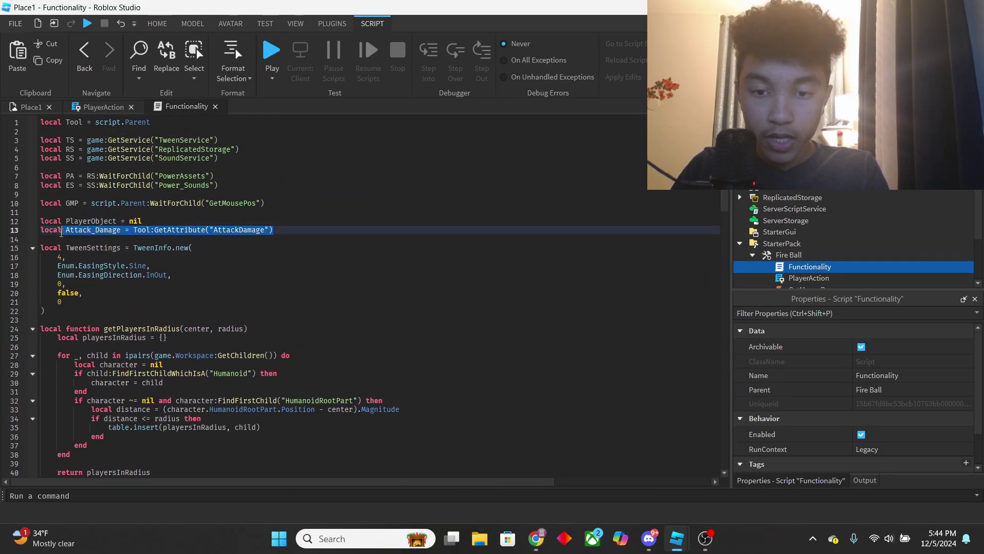
pyautogui.click(247, 248)
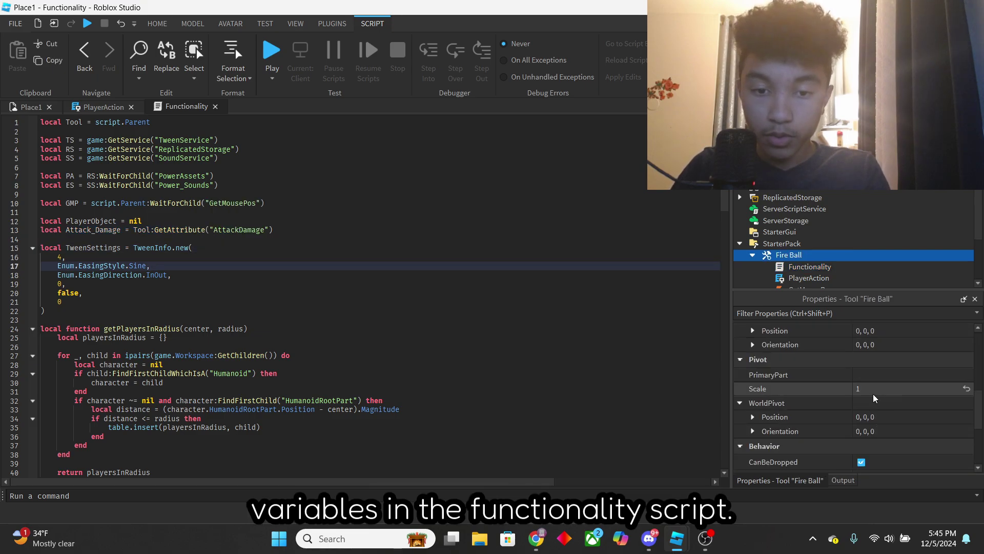
pyautogui.scroll(-3, 874, 397)
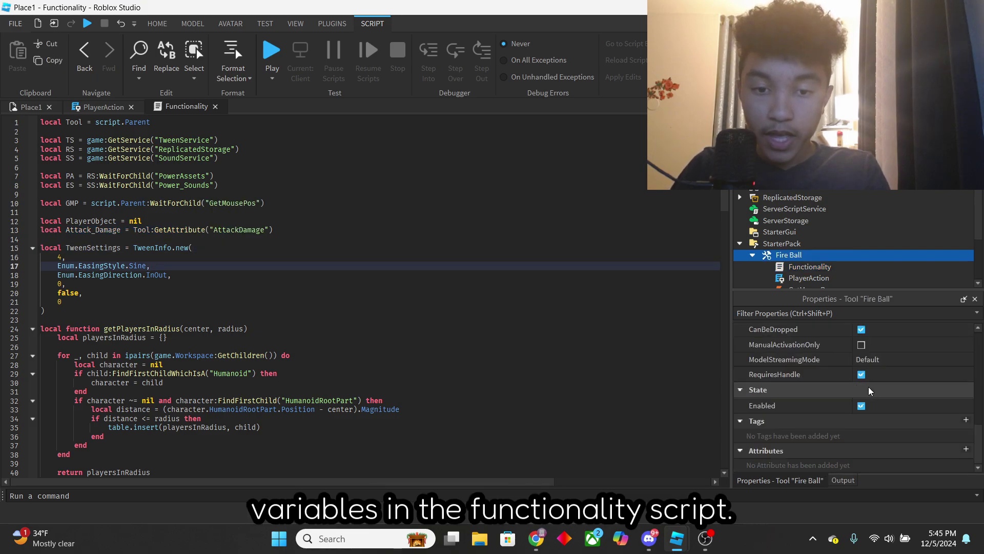
pyautogui.click(966, 449)
pyautogui.click(501, 267)
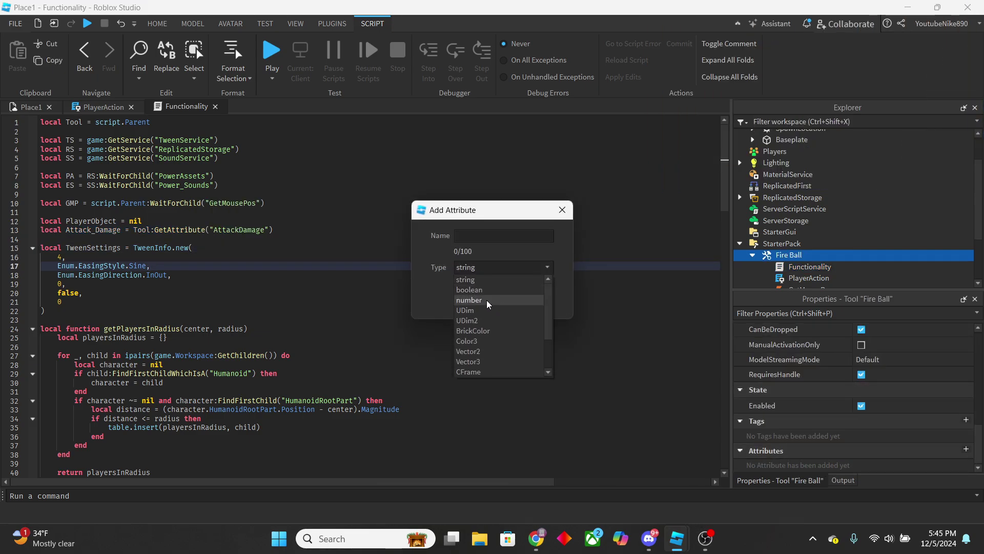
pyautogui.click(478, 304)
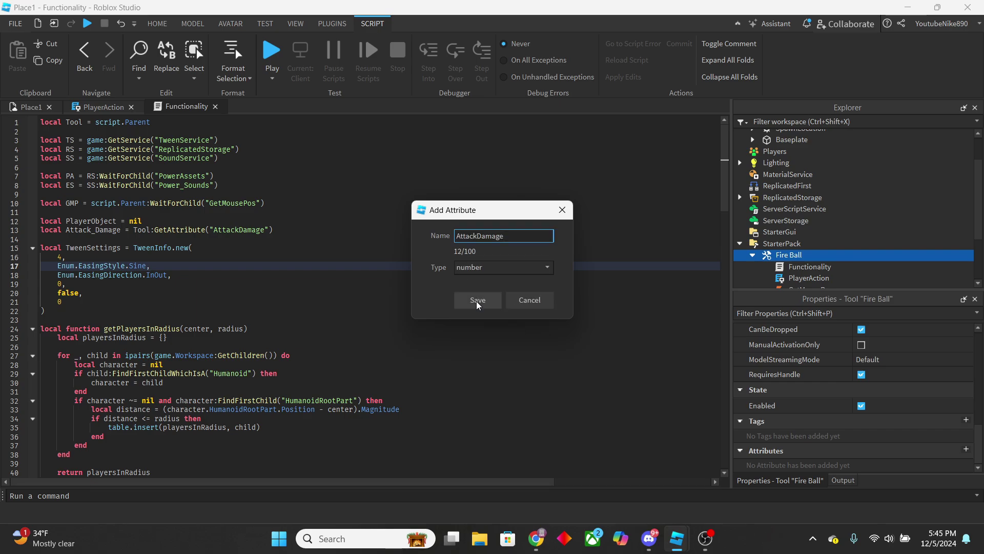
pyautogui.click(479, 304)
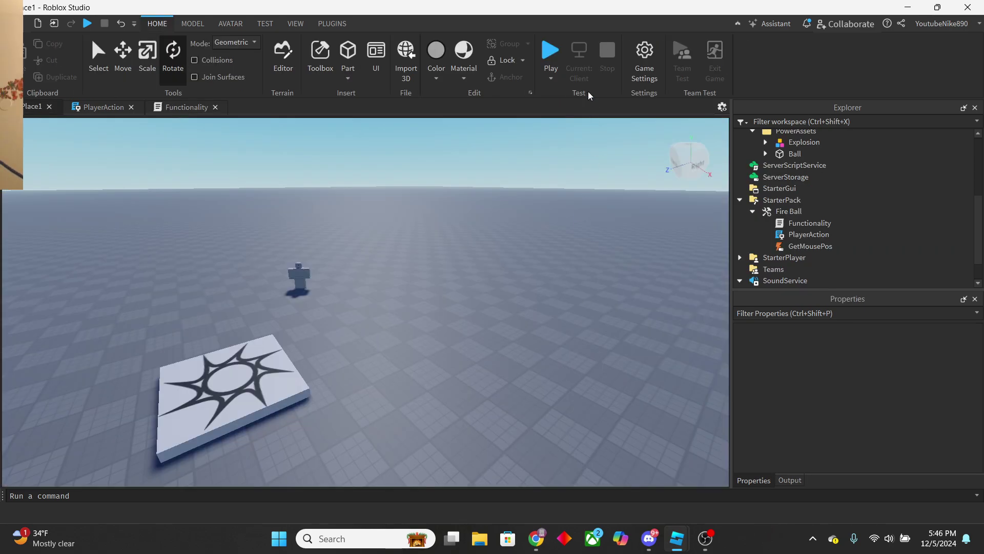
# Playtest the place, equip the Fire Ball tool and fire it towards the Rig while moving around.
pyautogui.click(551, 55)
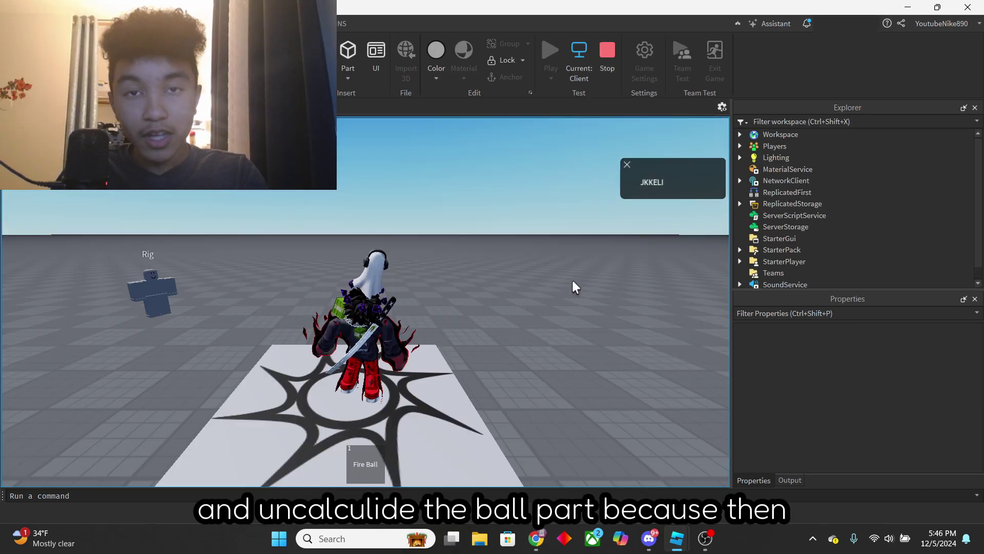
pyautogui.press('1')
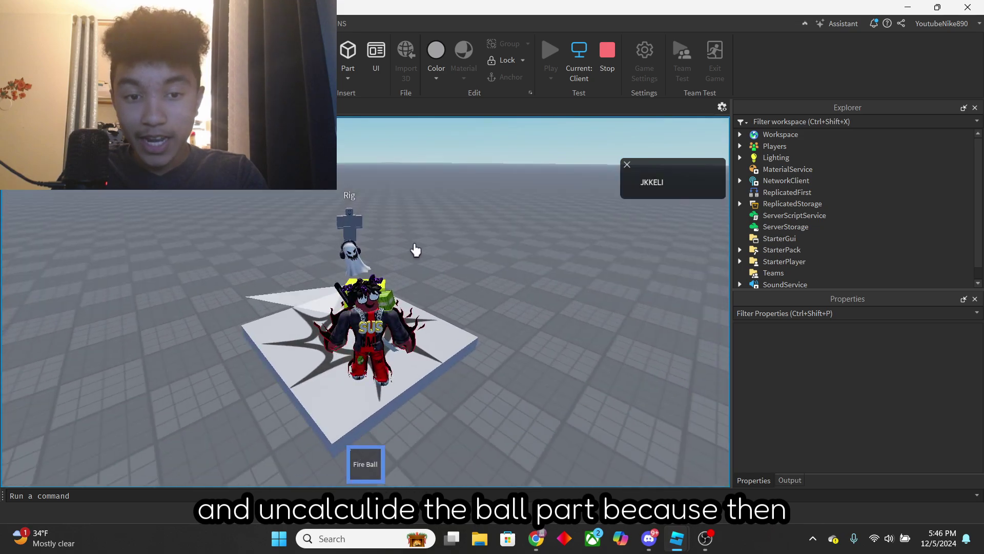
pyautogui.press('s')
pyautogui.moveTo(415, 250); pyautogui.dragTo(332, 222, button='right')
pyautogui.click(331, 222)
pyautogui.press('d')
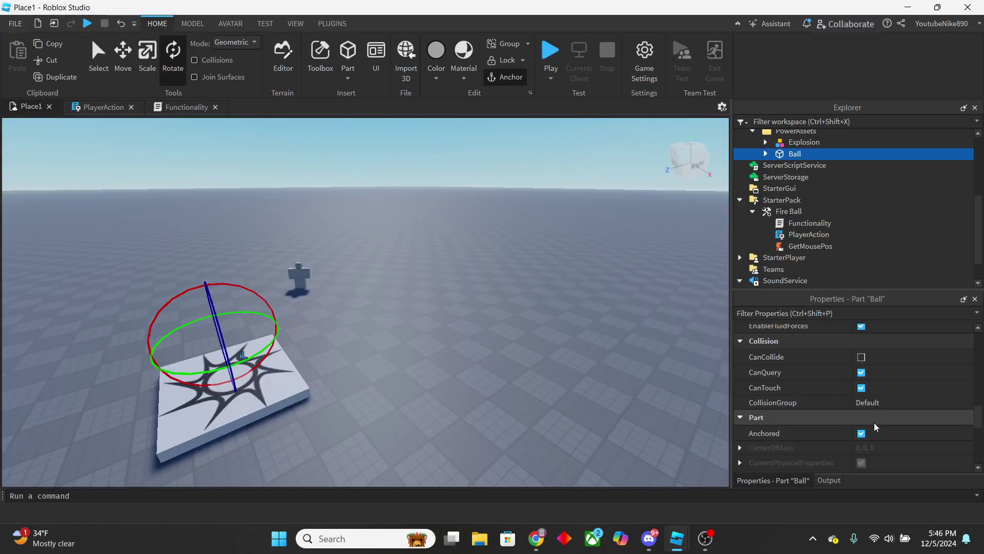
# Unanchor the Ball in PowerAssets and reorient the ball's beam by rotating and moving its Part0 and Part1 attachments together.
pyautogui.click(861, 433)
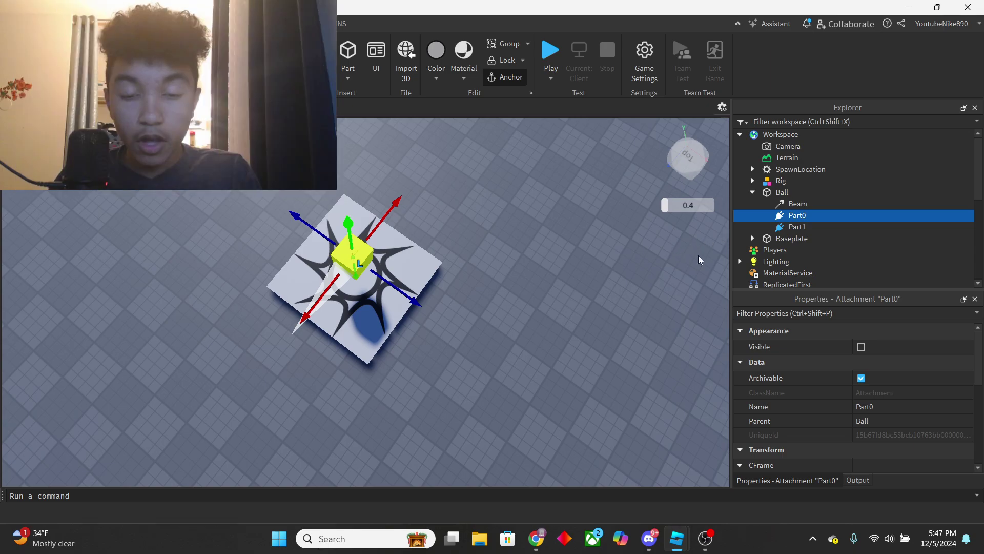
pyautogui.keyDown('shift'); pyautogui.click(797, 227); pyautogui.keyUp('shift')
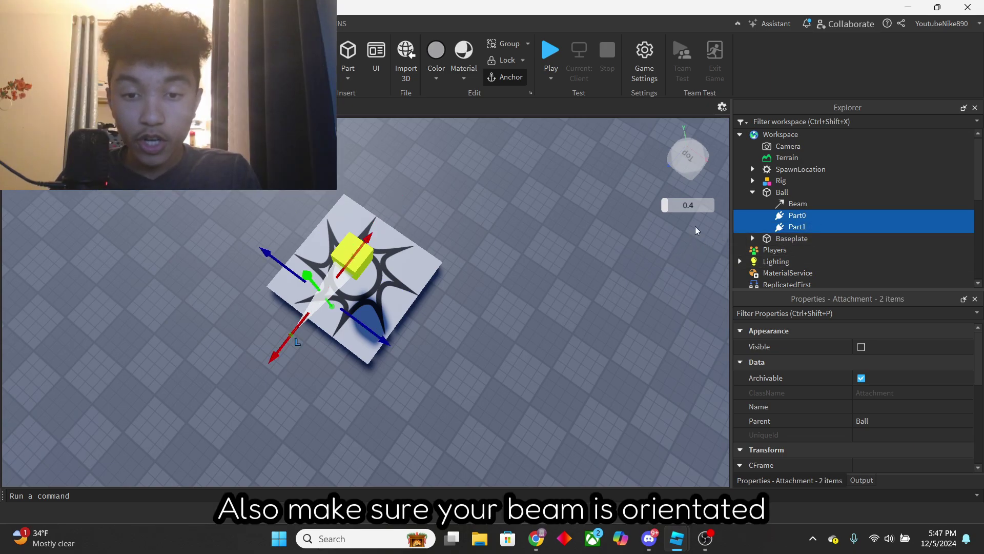
pyautogui.hotkey('ctrl', '4')
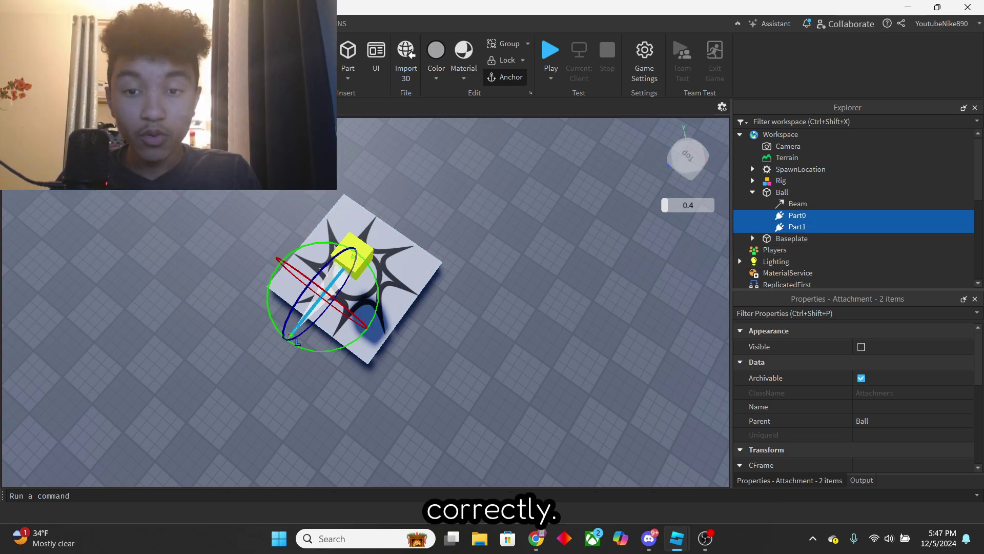
pyautogui.moveTo(378, 296); pyautogui.dragTo(358, 214)
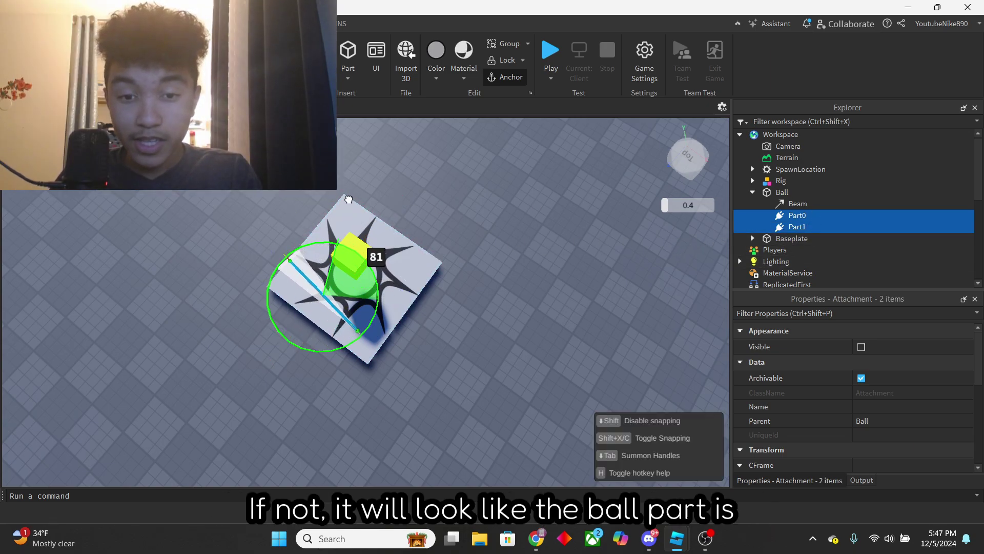
pyautogui.moveTo(349, 200); pyautogui.dragTo(342, 198)
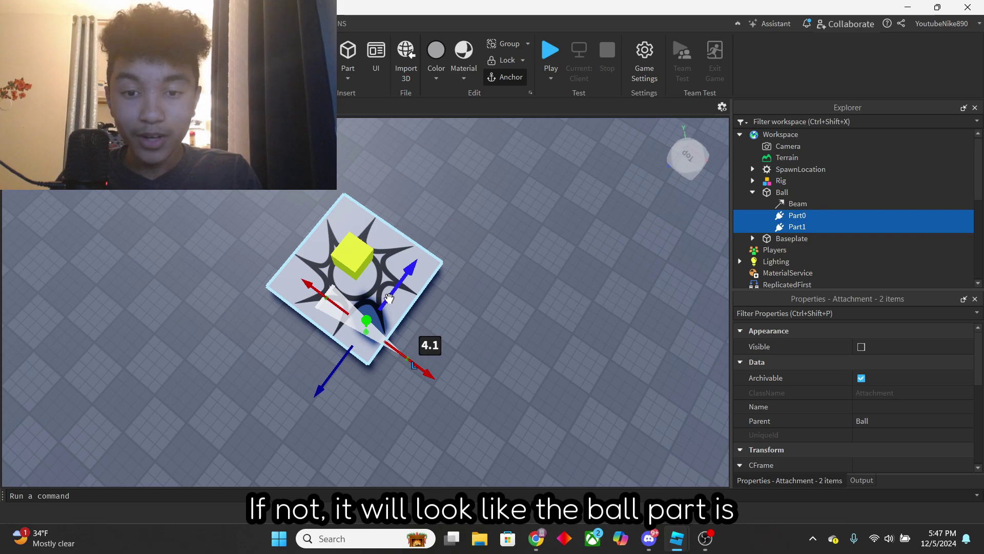
pyautogui.moveTo(386, 299); pyautogui.dragTo(416, 259)
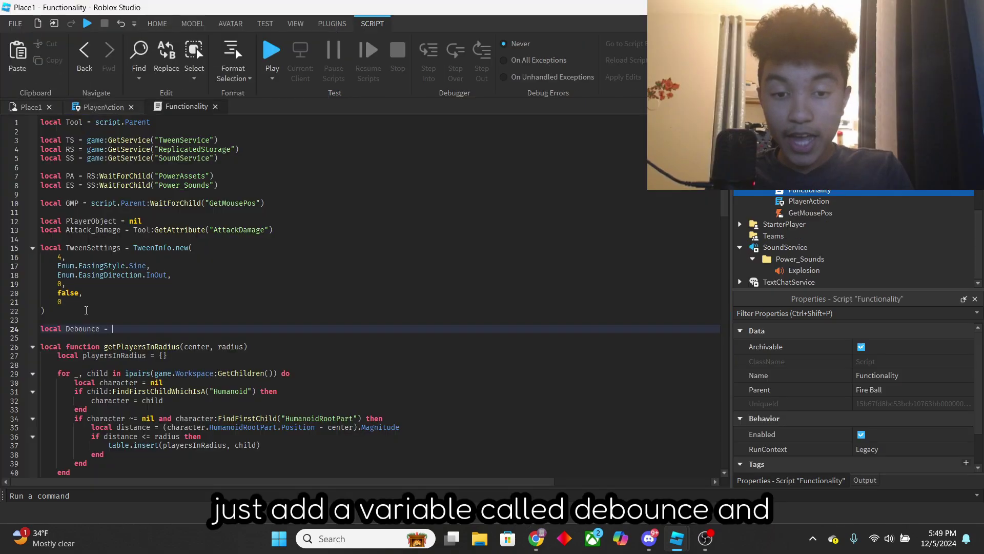
# Add a Debounce variable set to false in Functionality and gate Tool.Activated's FireClient call with it, using a task.wait(1) cooldown.
pyautogui.write('false')
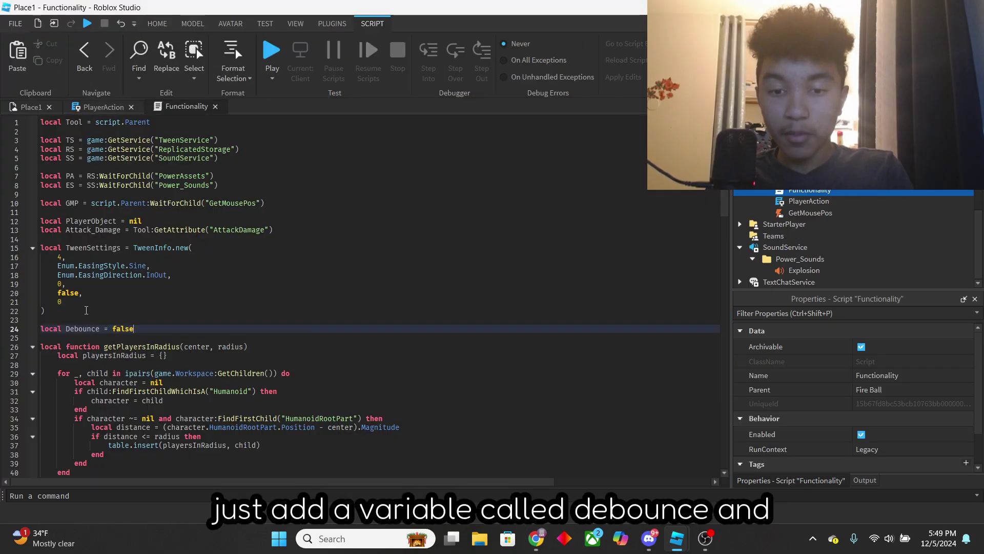
pyautogui.scroll(-15, 93, 308)
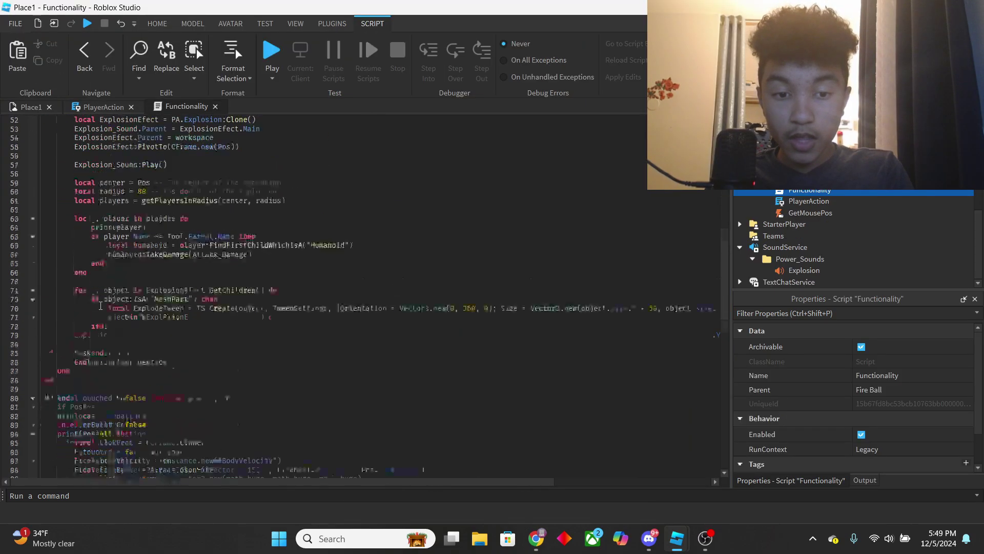
pyautogui.scroll(-10, 100, 306)
pyautogui.scroll(-2, 189, 365)
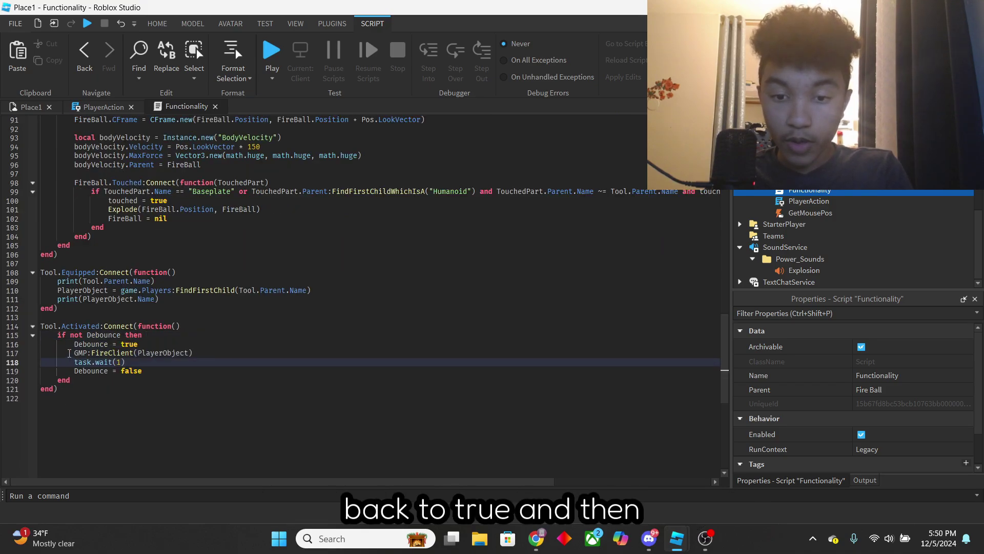
pyautogui.moveTo(74, 353); pyautogui.dragTo(167, 354)
pyautogui.click(119, 362)
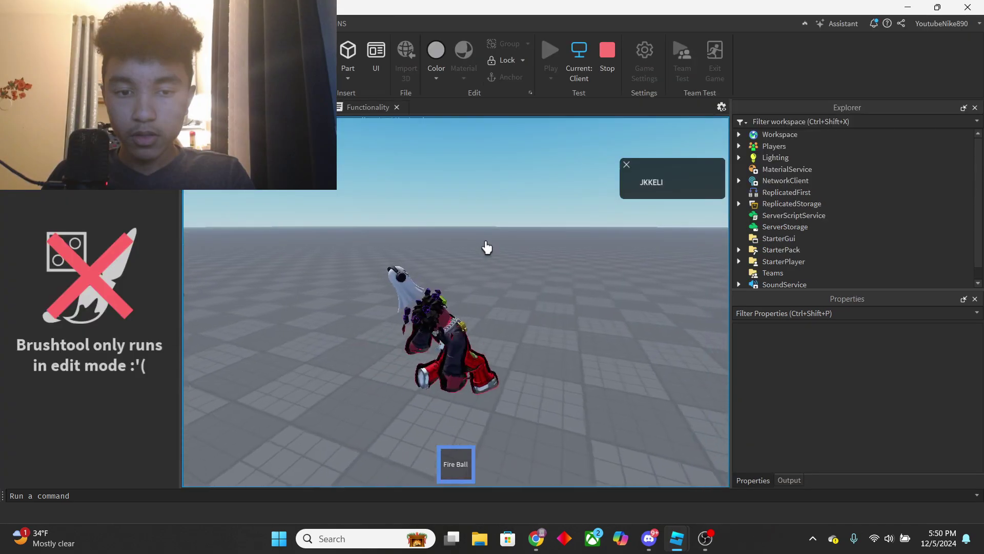
# Fire the Fire Ball tool repeatedly in different directions during a playtest to check the one-second cooldown.
pyautogui.click(487, 247)
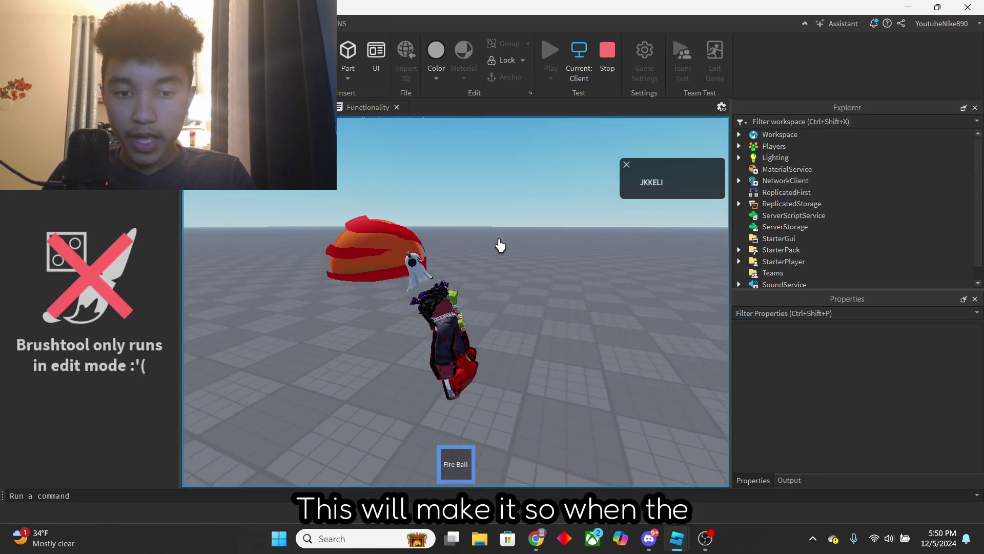
pyautogui.click(569, 249)
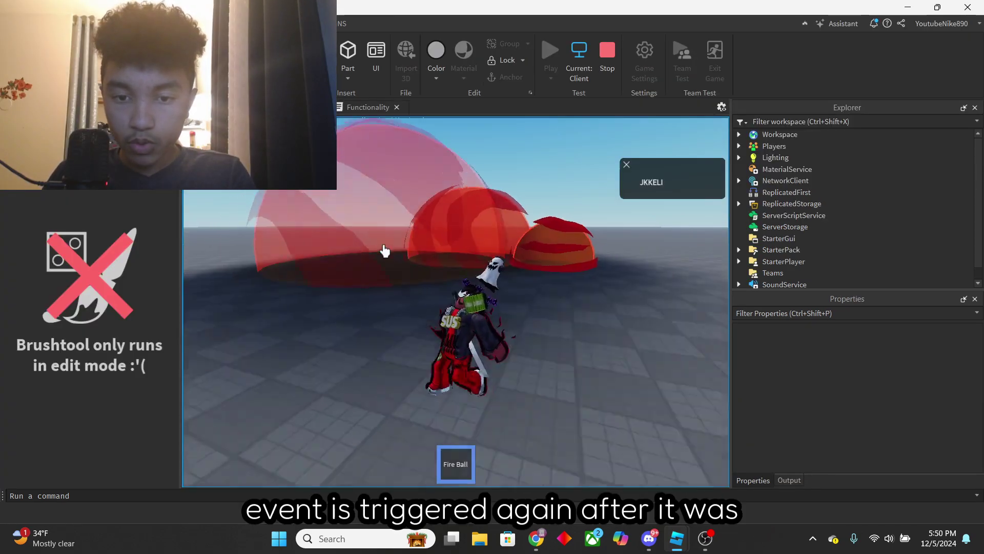
pyautogui.click(371, 252)
pyautogui.click(347, 249)
pyautogui.click(372, 245)
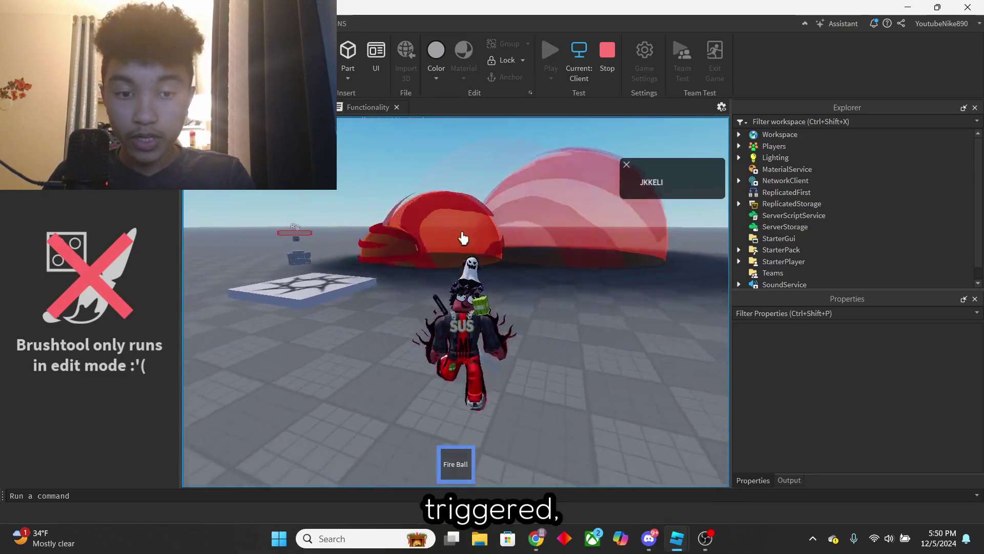
pyautogui.click(589, 240)
pyautogui.click(612, 241)
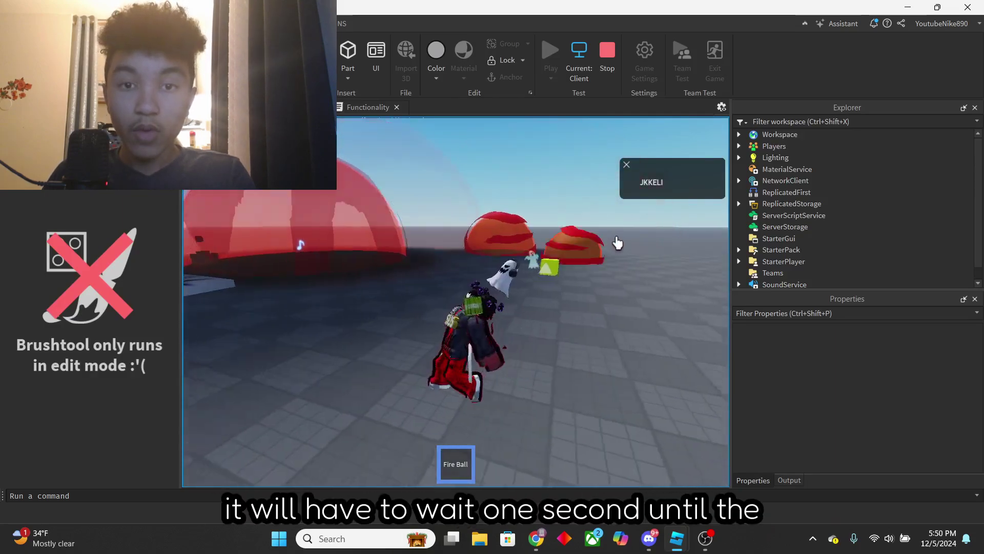
pyautogui.click(442, 236)
pyautogui.click(427, 237)
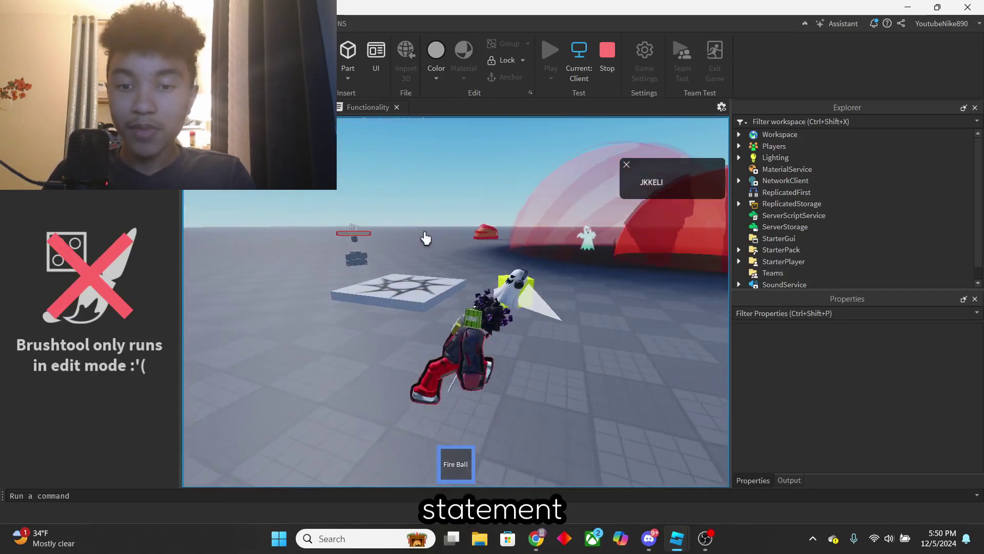
pyautogui.click(315, 238)
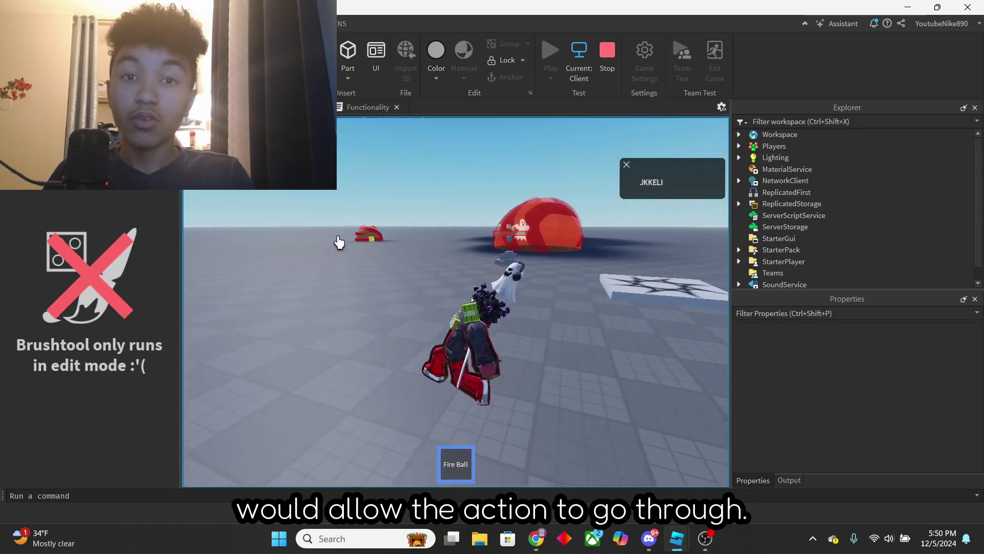
pyautogui.click(339, 243)
pyautogui.click(449, 238)
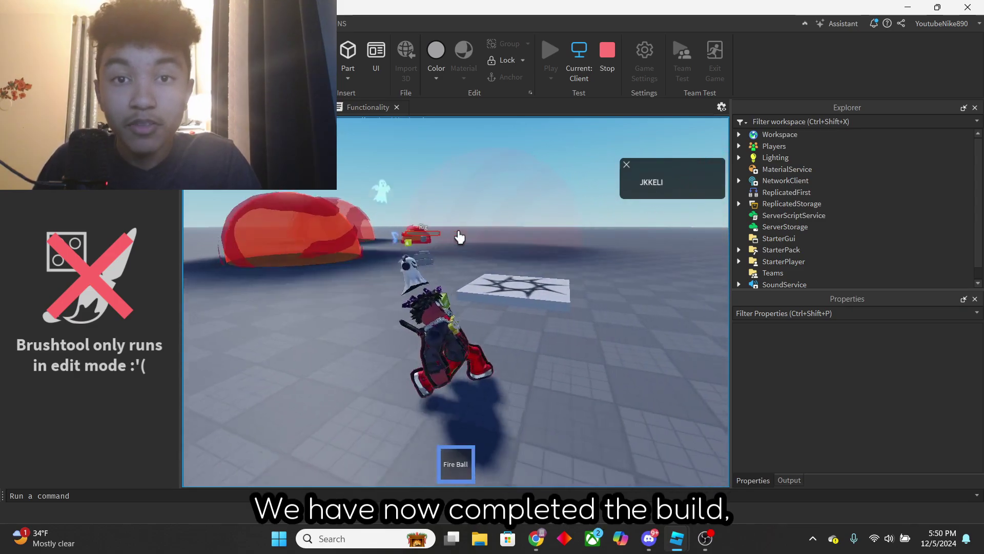
# Walk the character around the baseplate and shoot more fireballs to view the explosions from several angles.
pyautogui.press('w')
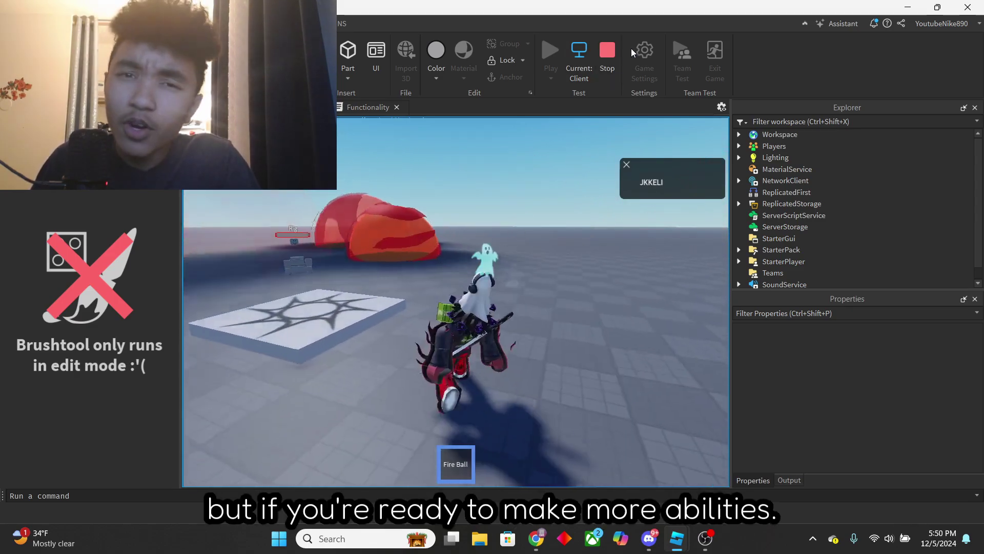
pyautogui.press('s')
pyautogui.moveTo(566, 211); pyautogui.dragTo(487, 237, button='right')
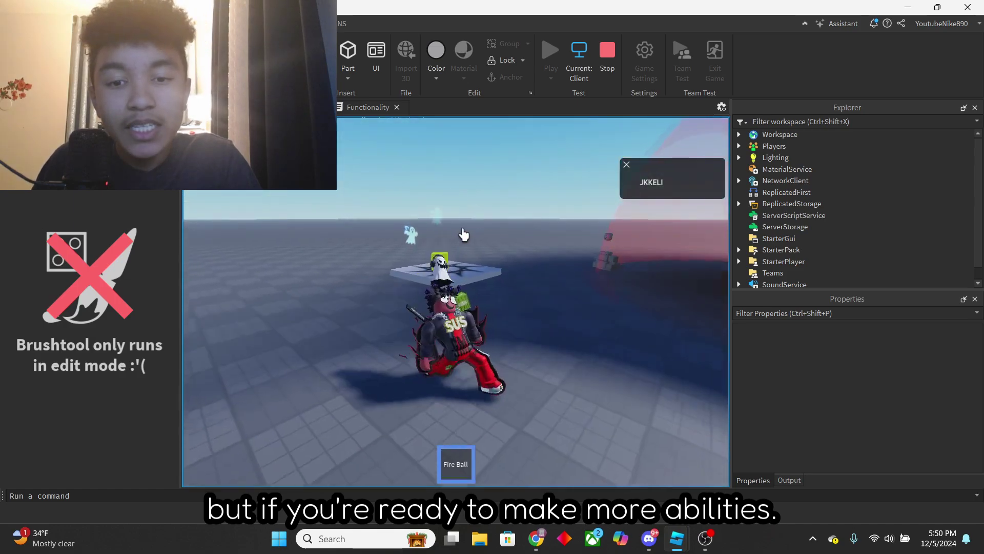
pyautogui.press('d')
pyautogui.click(533, 249)
pyautogui.click(590, 243)
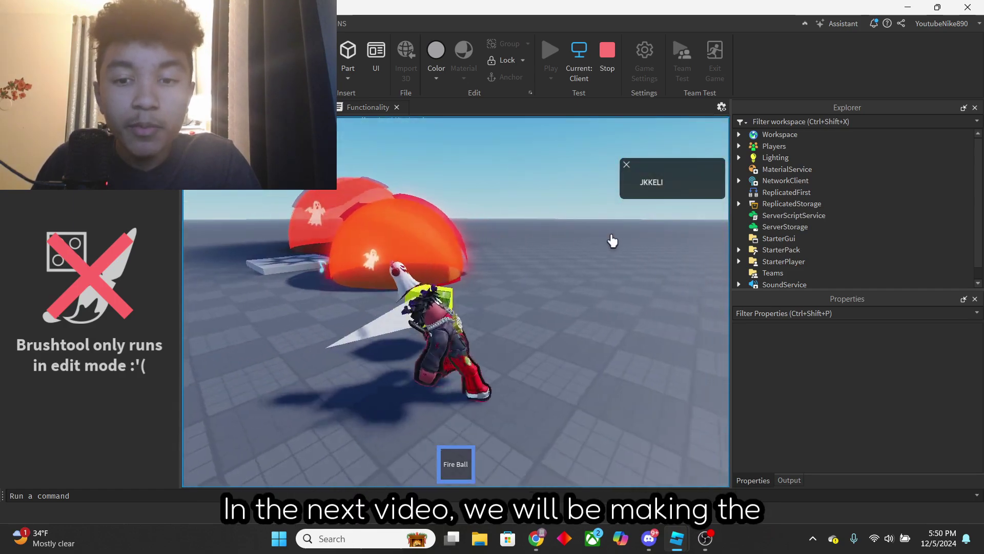
pyautogui.click(605, 241)
pyautogui.press('a')
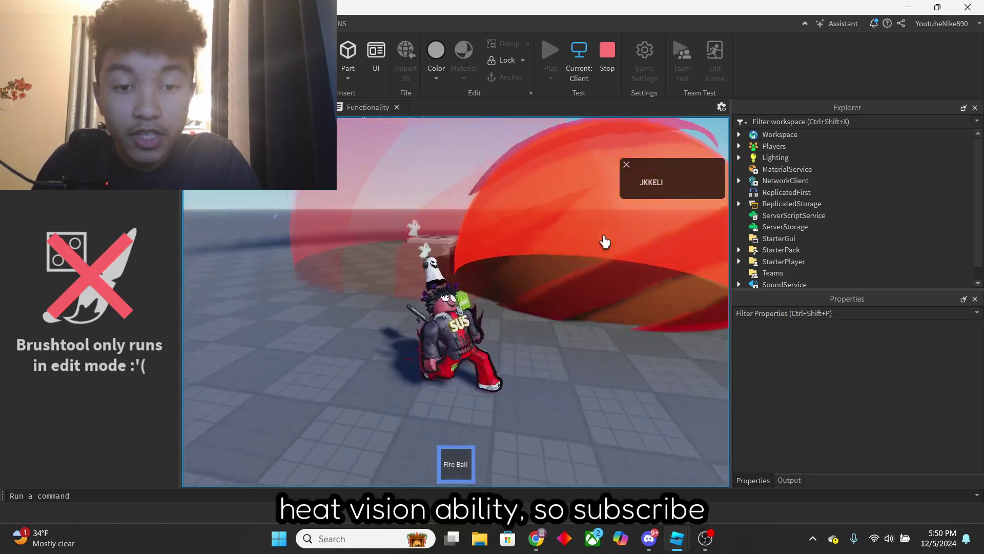
pyautogui.click(407, 258)
pyautogui.press('s')
pyautogui.press('w')
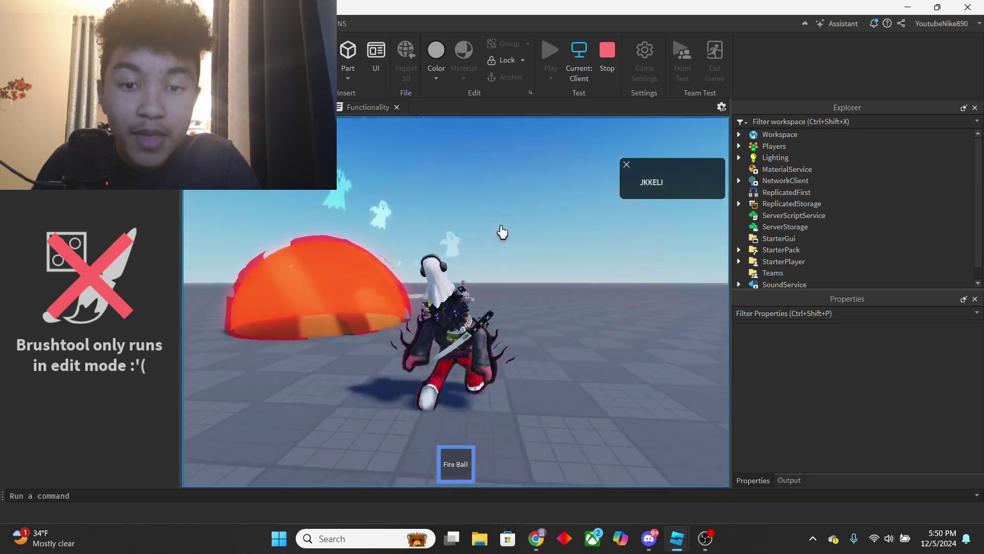
pyautogui.press('s')
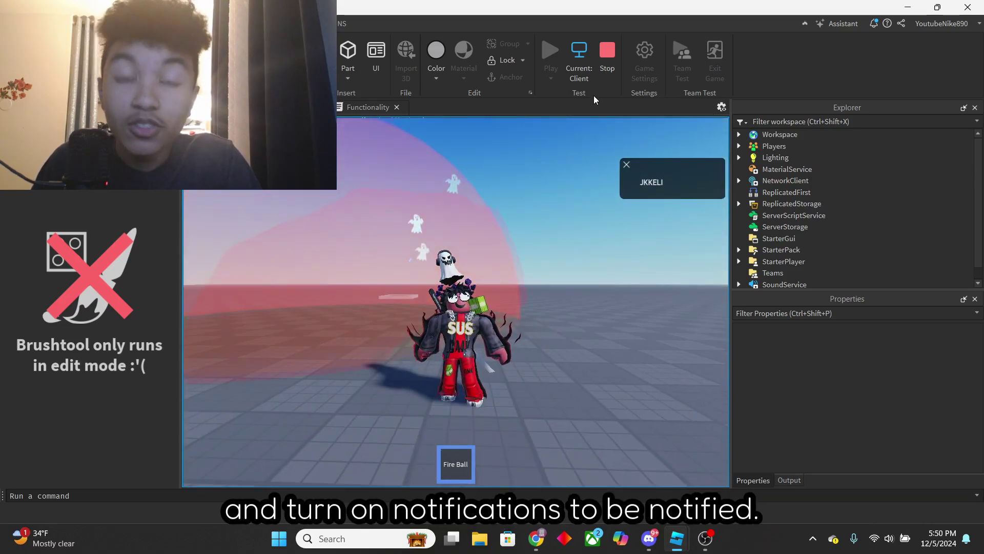
pyautogui.moveTo(550, 238); pyautogui.dragTo(556, 246, button='right')
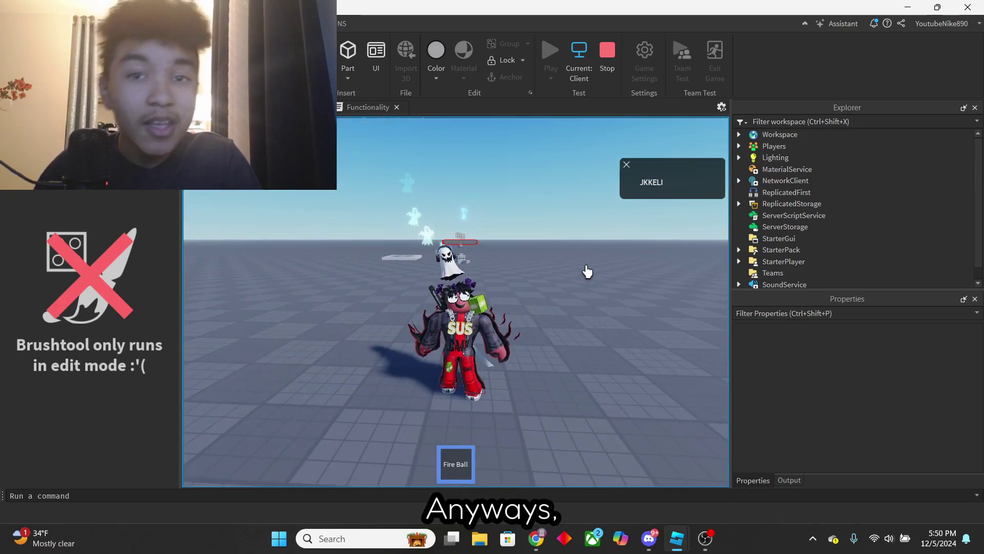